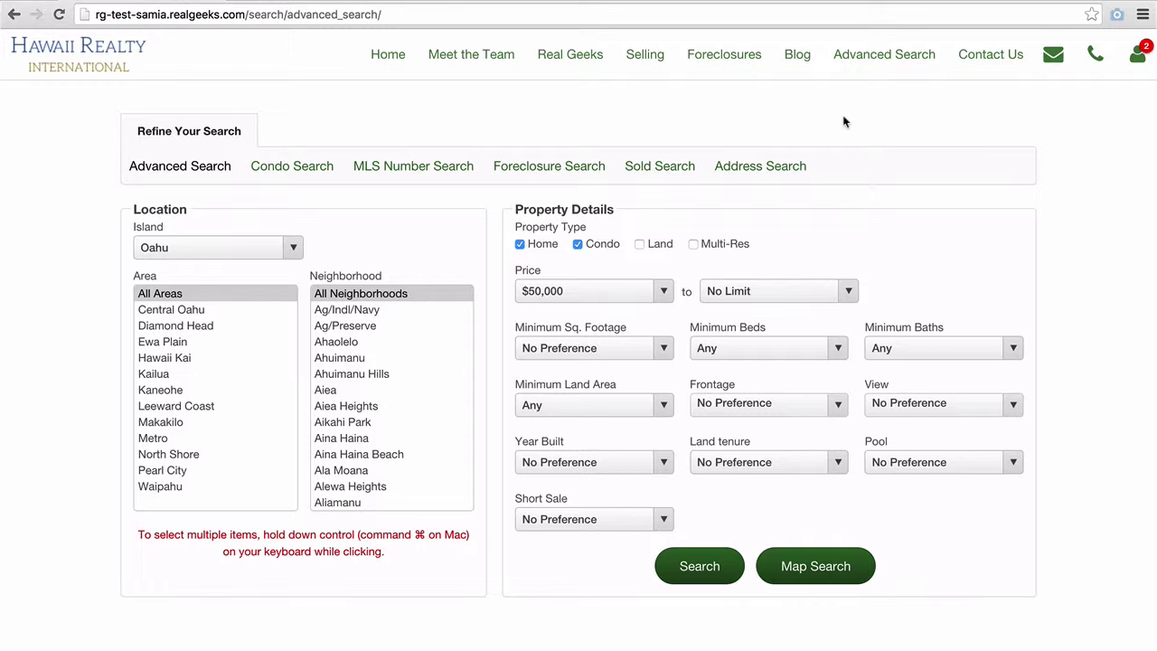
# Step: Add a new search content entry in the site backend with the title "Hawaii Real Estate - MLS Advanced Search"
pyautogui.scroll(-5, 844, 122)
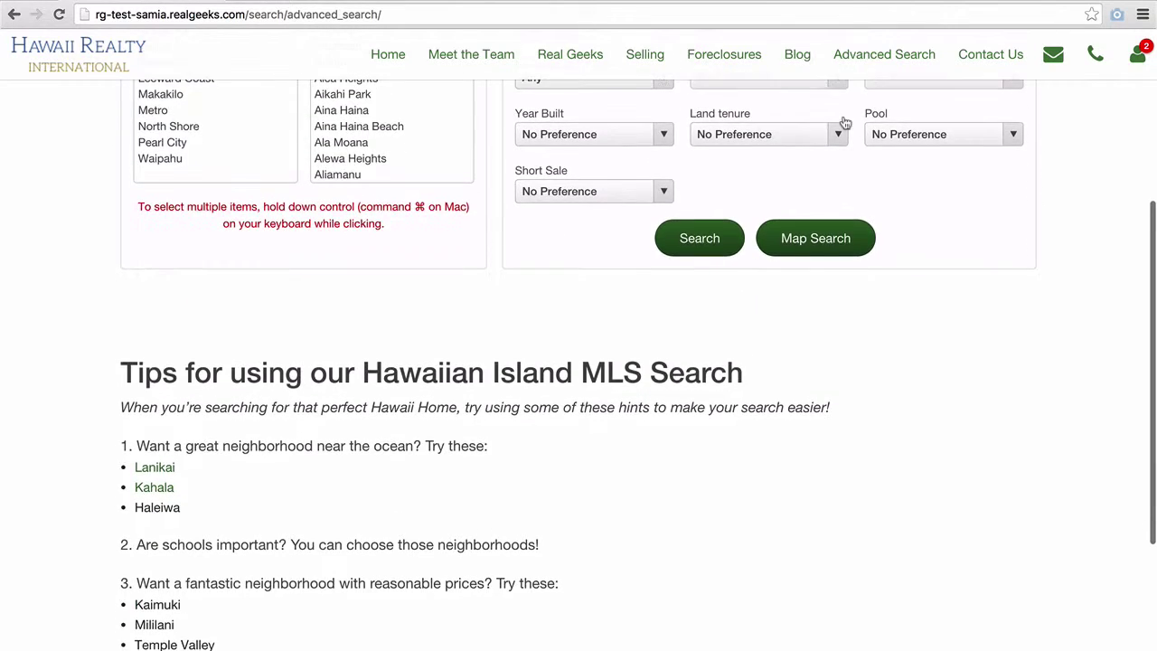
pyautogui.scroll(-3, 844, 122)
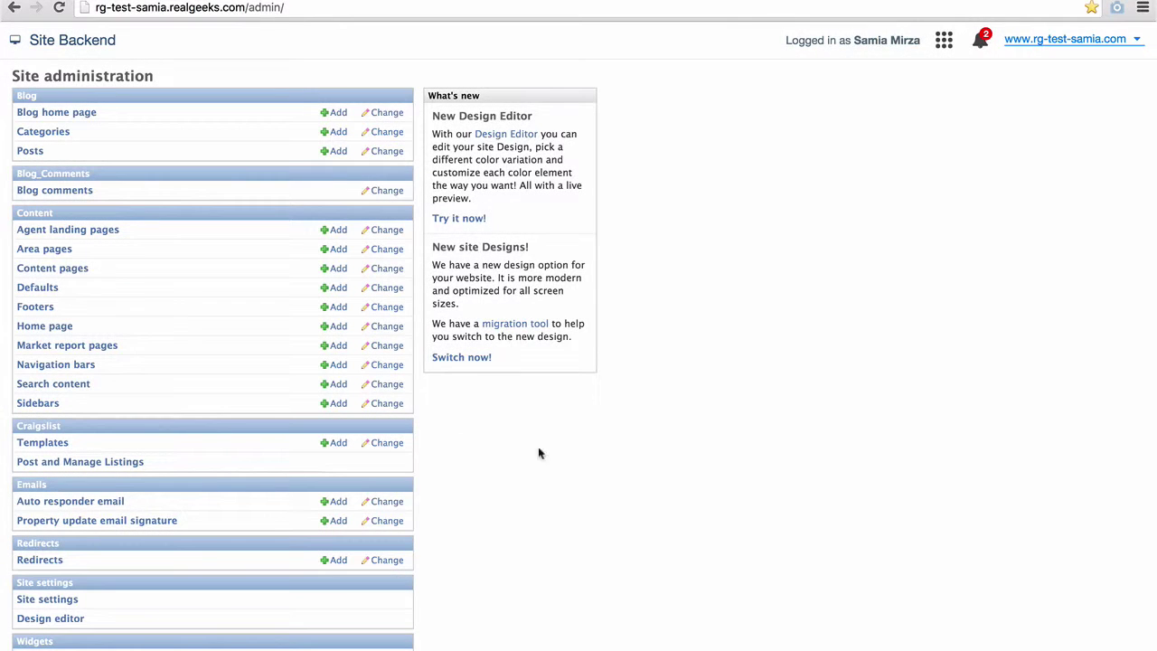
pyautogui.click(64, 389)
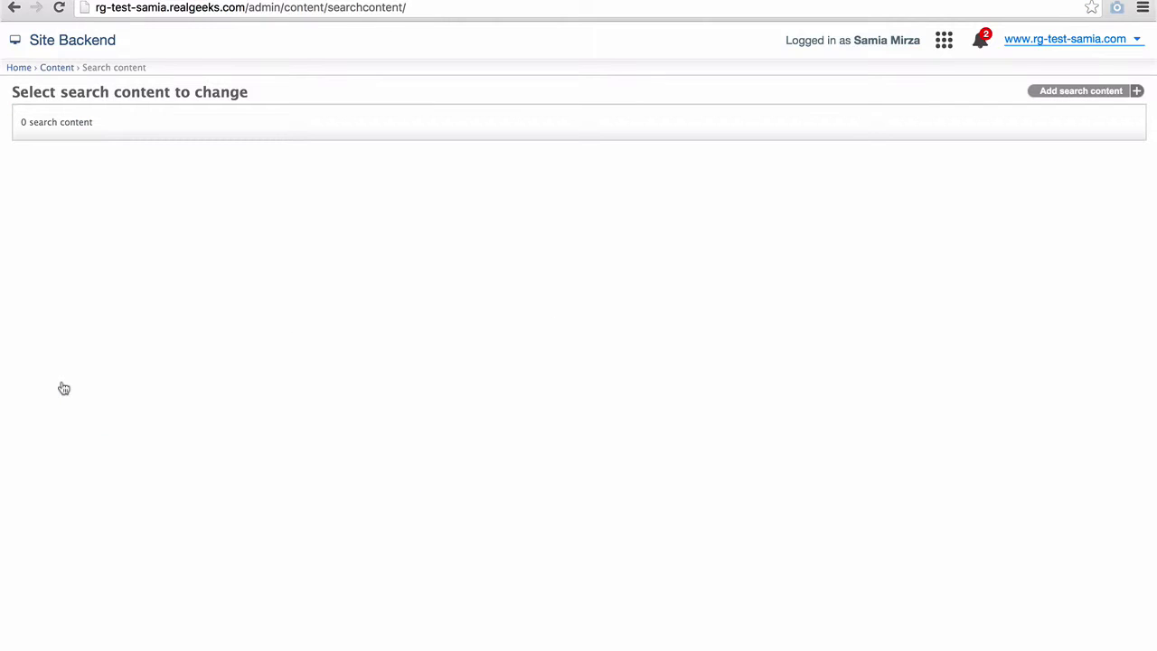
pyautogui.click(1075, 95)
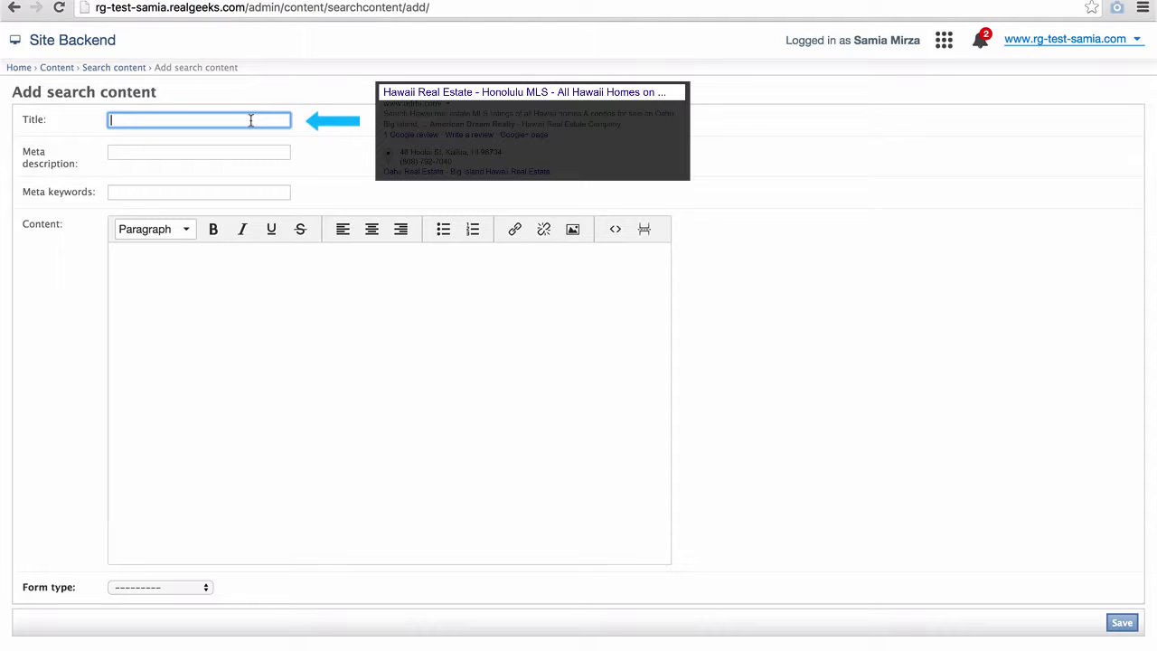
pyautogui.write('Hawaii Real')
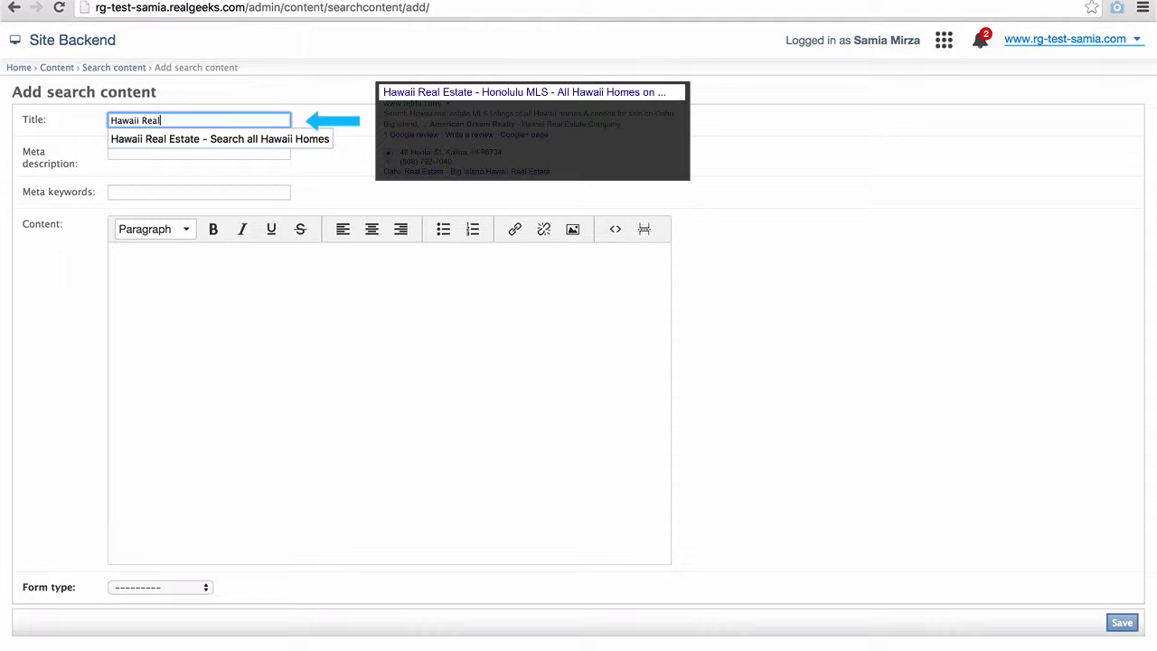
pyautogui.write(' Estate - MLS Adv')
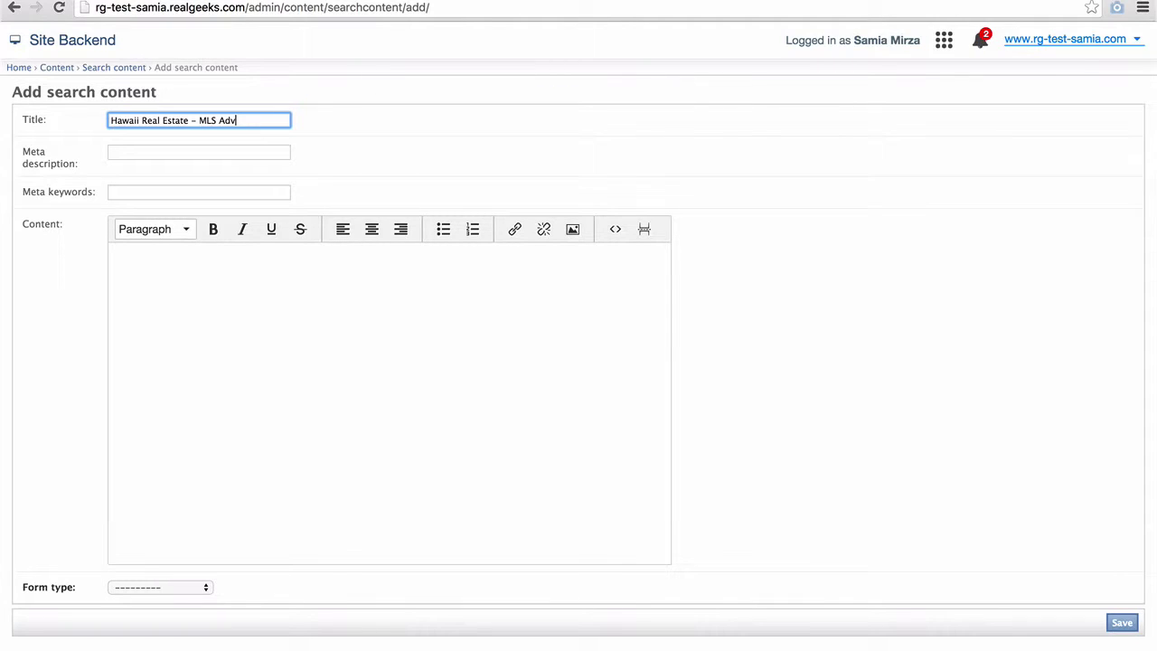
pyautogui.write('anced Search')
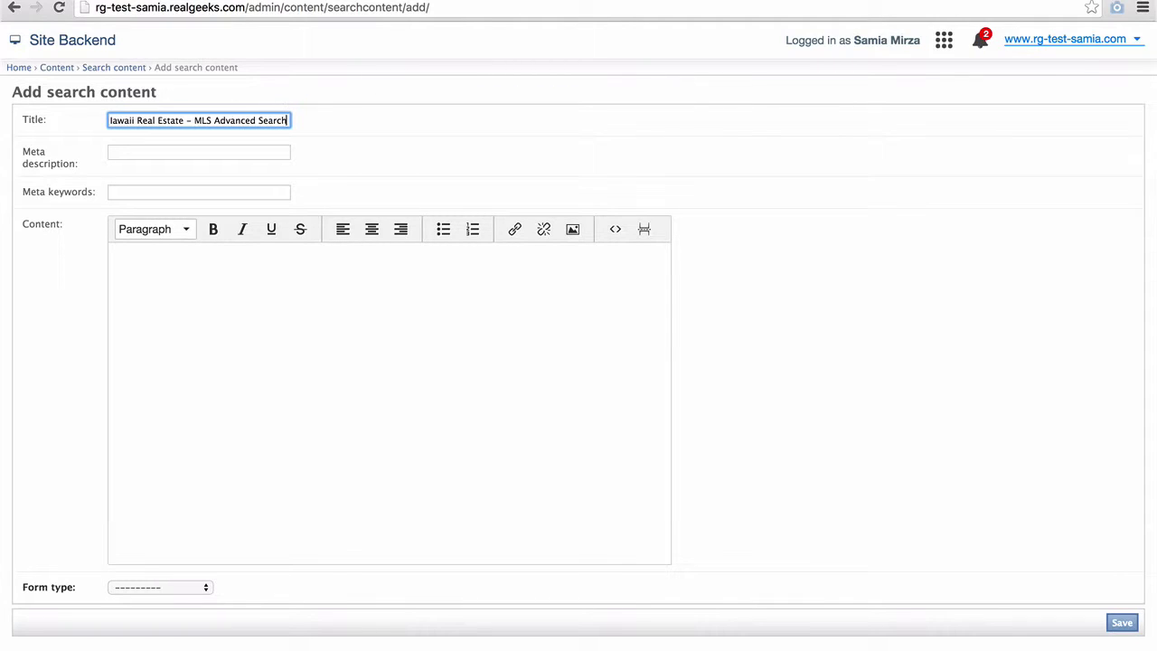
# Step: Enter the meta description "Search all homes, condos, and properties on one easy site. Including foreclosures, solds, and current homes on the market"
pyautogui.press('Tab')
pyautogui.write('Search all homes')
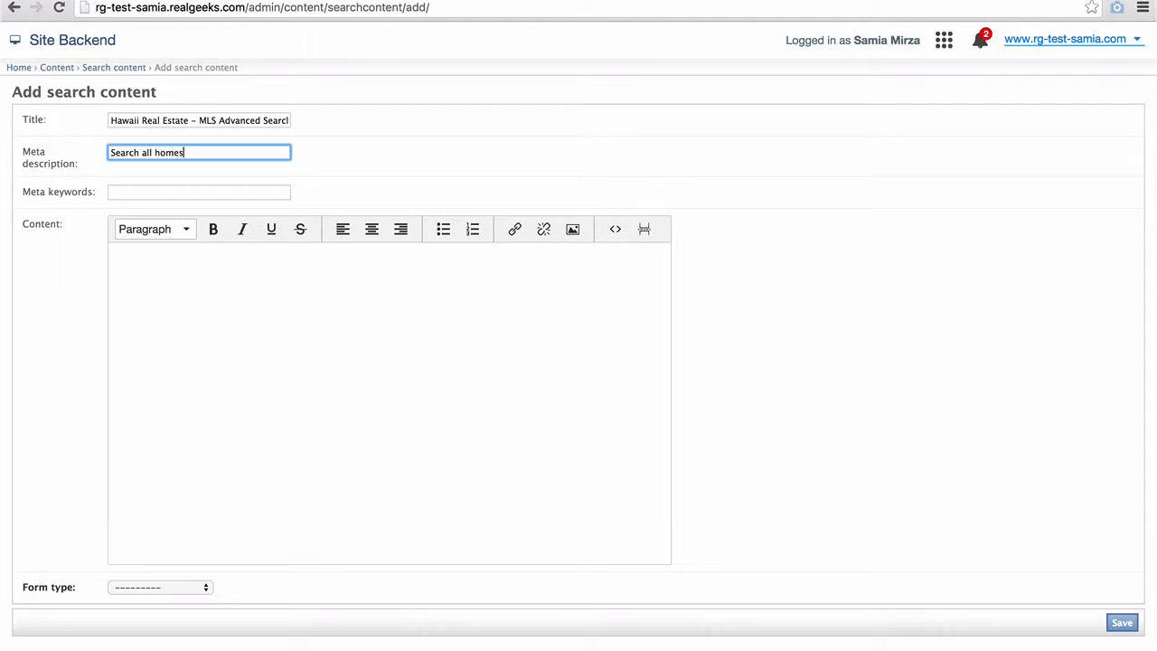
pyautogui.write(', condos, and properties on one eas')
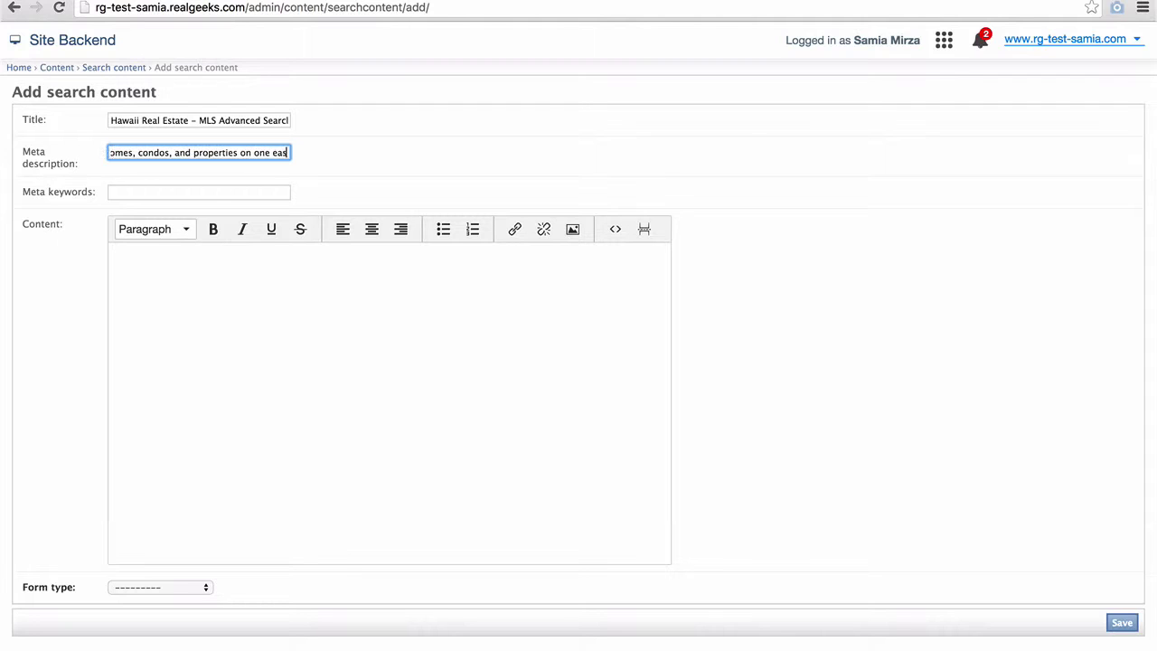
pyautogui.write('y site. (ncluding foreclosures, co')
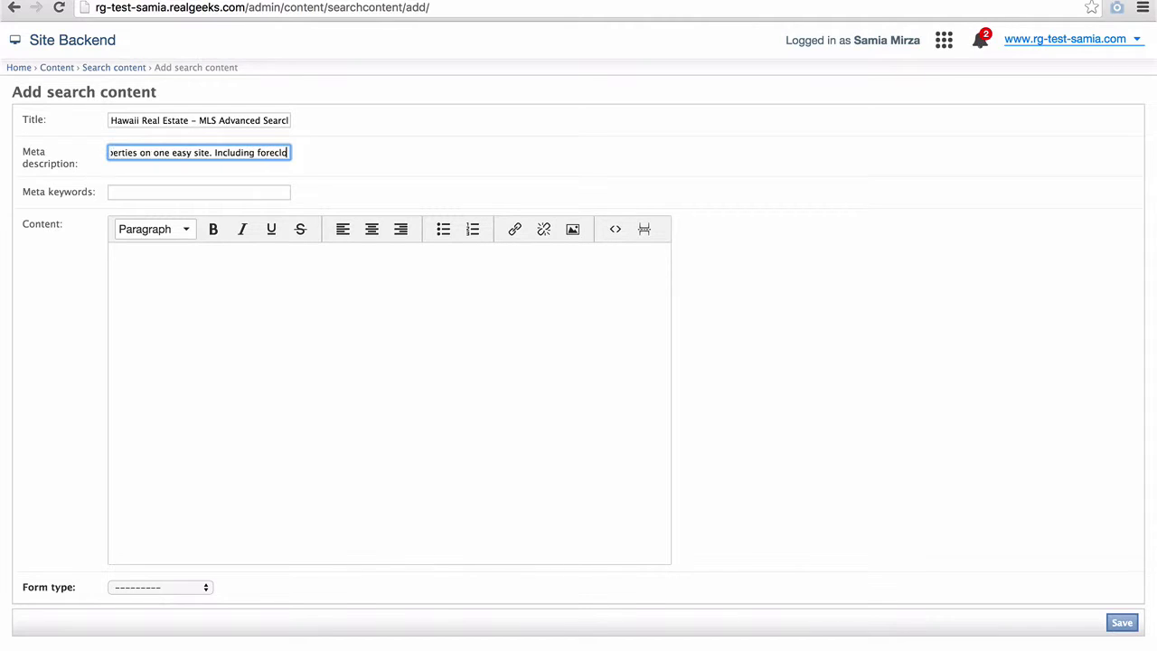
pyautogui.press('BackSpace')
pyautogui.press('BackSpace')
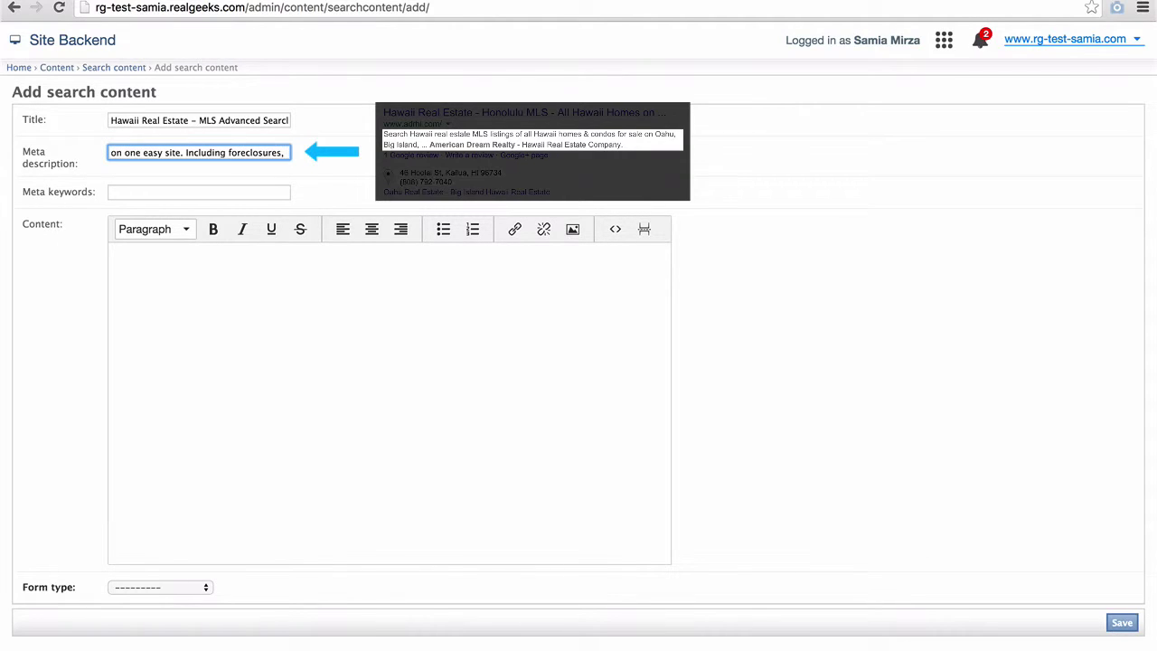
pyautogui.write('solds, ')
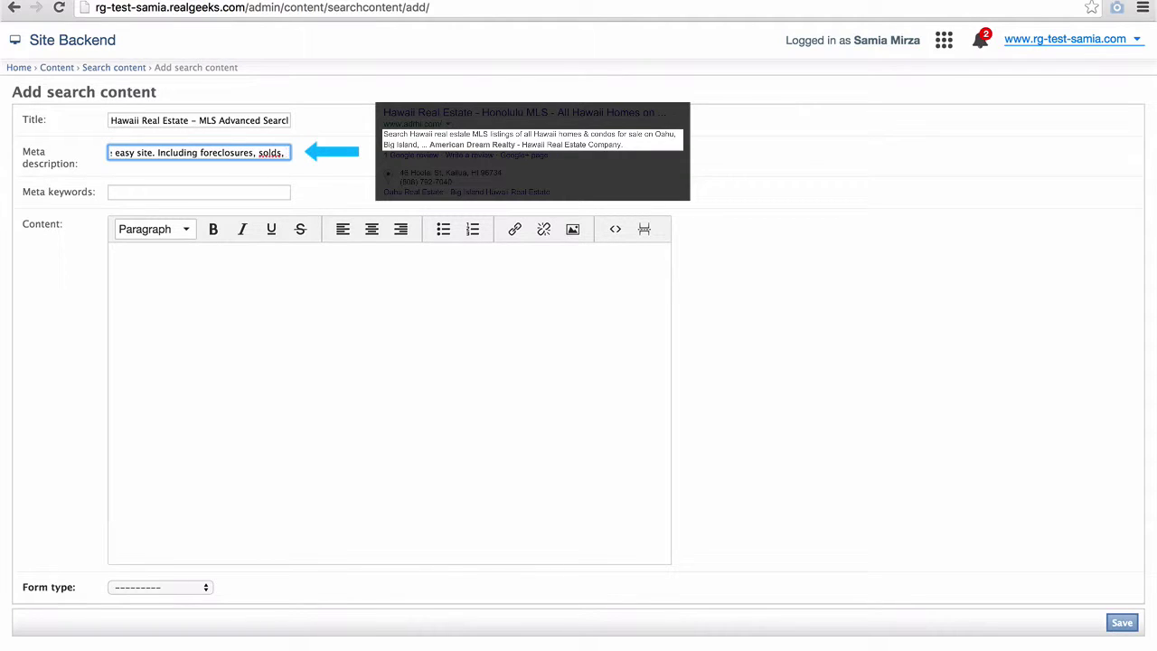
pyautogui.write('and curren')
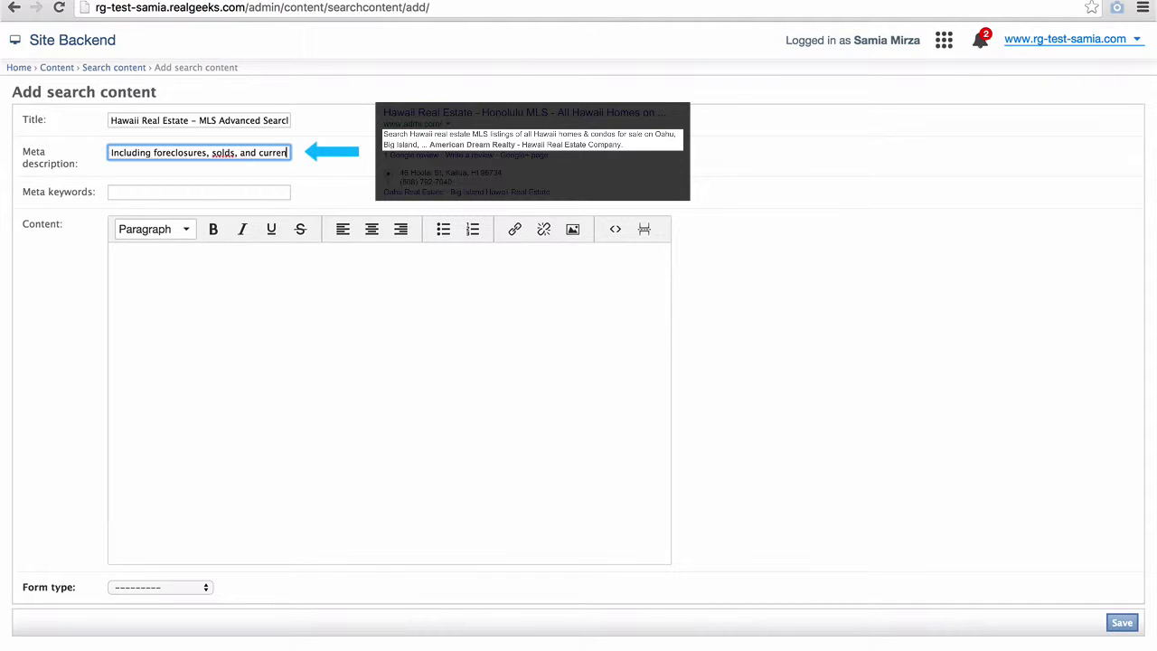
pyautogui.write('t homes on the market')
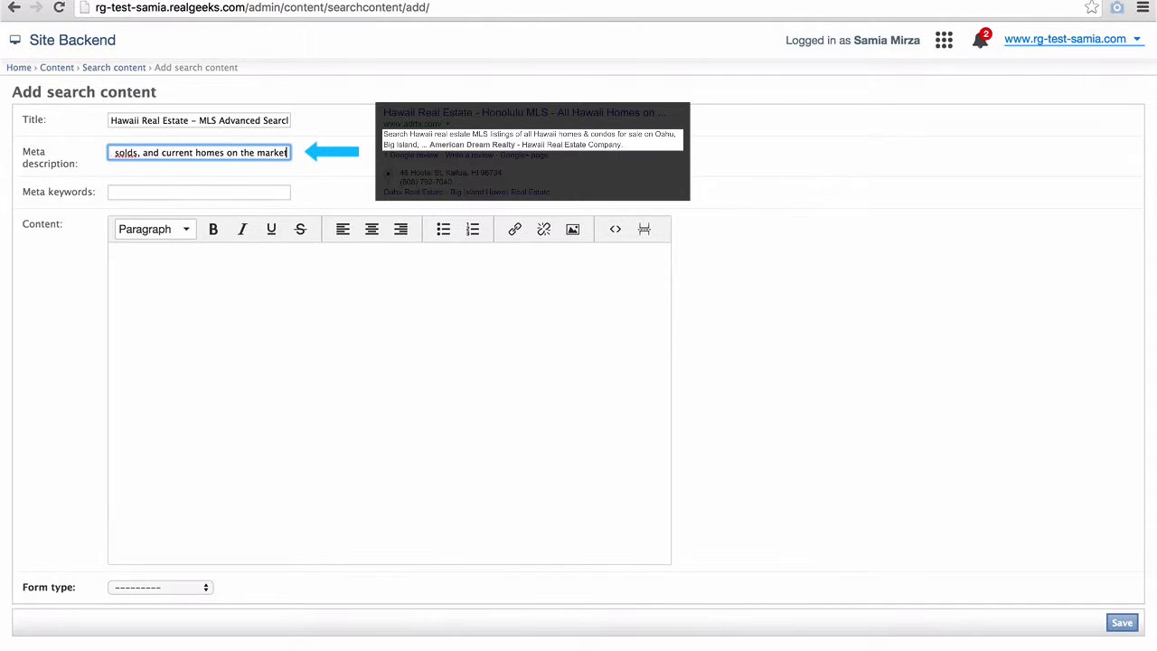
# Step: Set the meta keywords to "hawaii, real estate, housing, sales, realty, mortgage, property valuation, Hawaii real estate, MLS"
pyautogui.press('Tab')
pyautogui.write('hawaii')
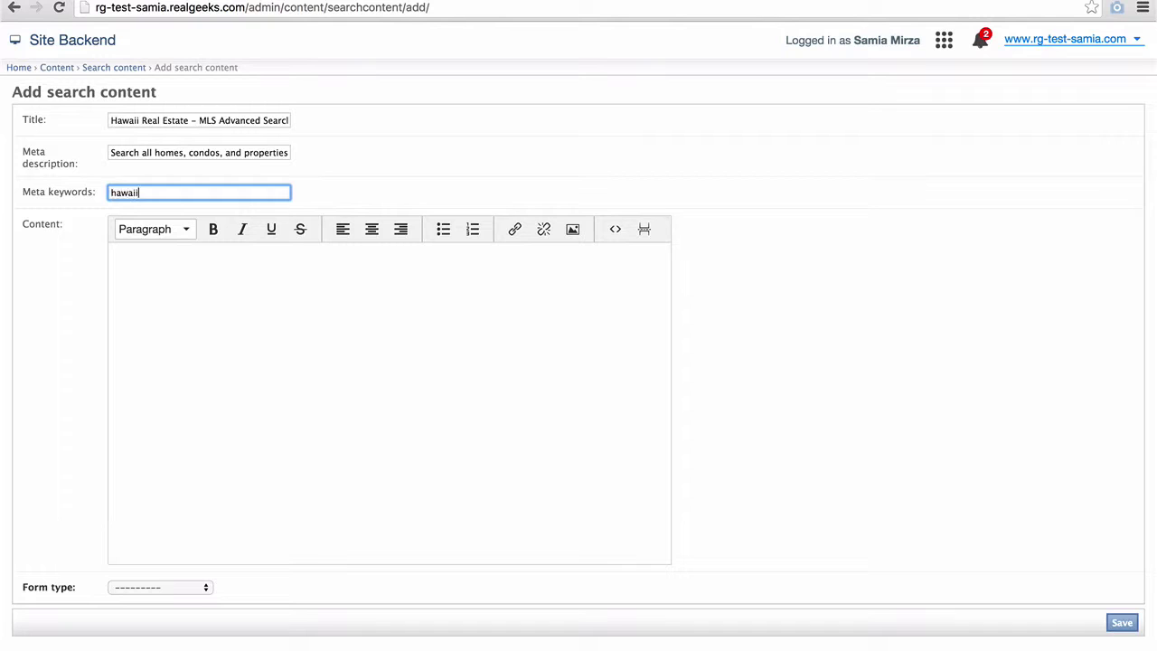
pyautogui.write(', real estate, housing, sales, real')
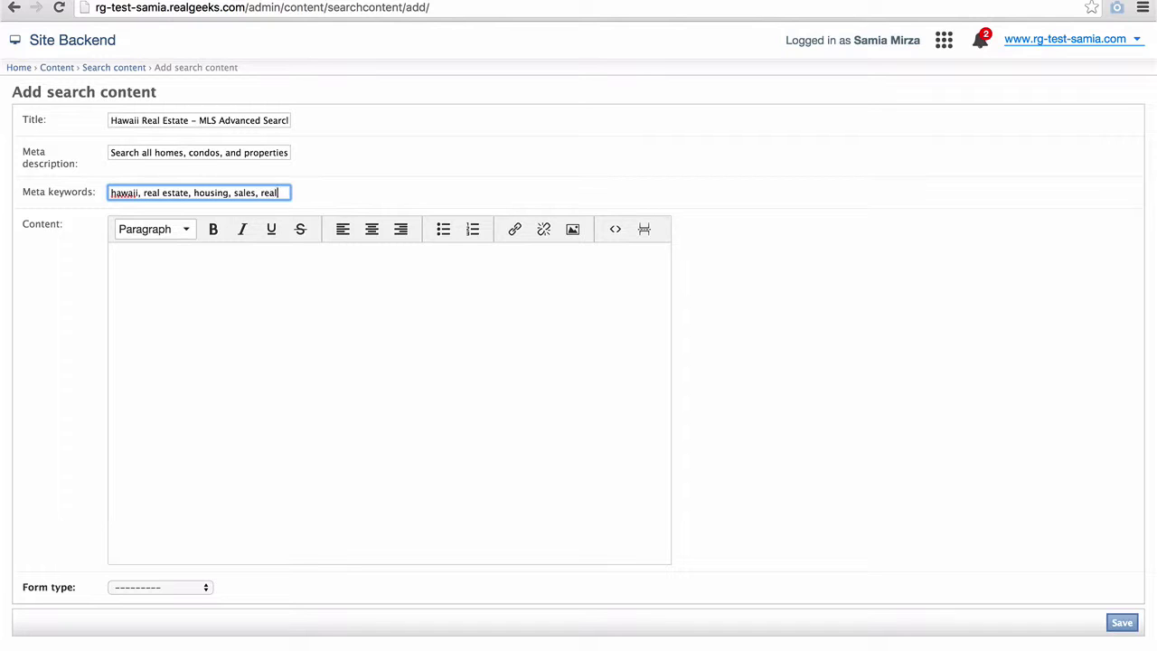
pyautogui.write('ty, mostgage')
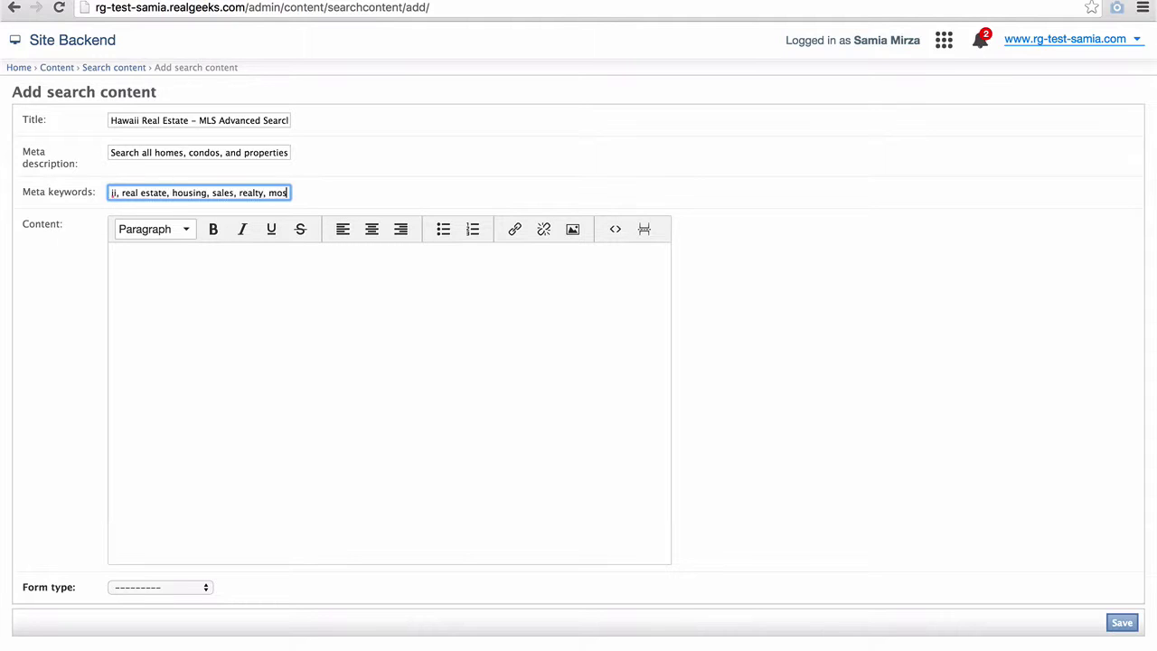
pyautogui.press('BackSpace')
pyautogui.press('BackSpace')
pyautogui.press('BackSpace')
pyautogui.press('BackSpace')
pyautogui.press('BackSpace')
pyautogui.press('BackSpace')
pyautogui.write('r')
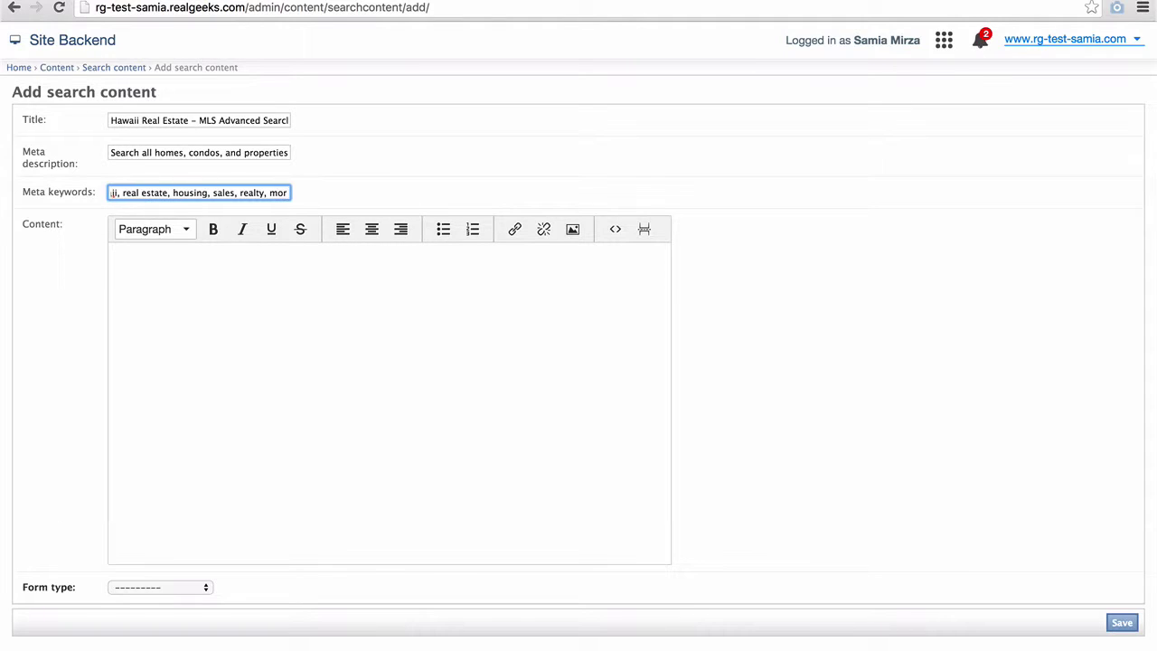
pyautogui.write('tgage, proper')
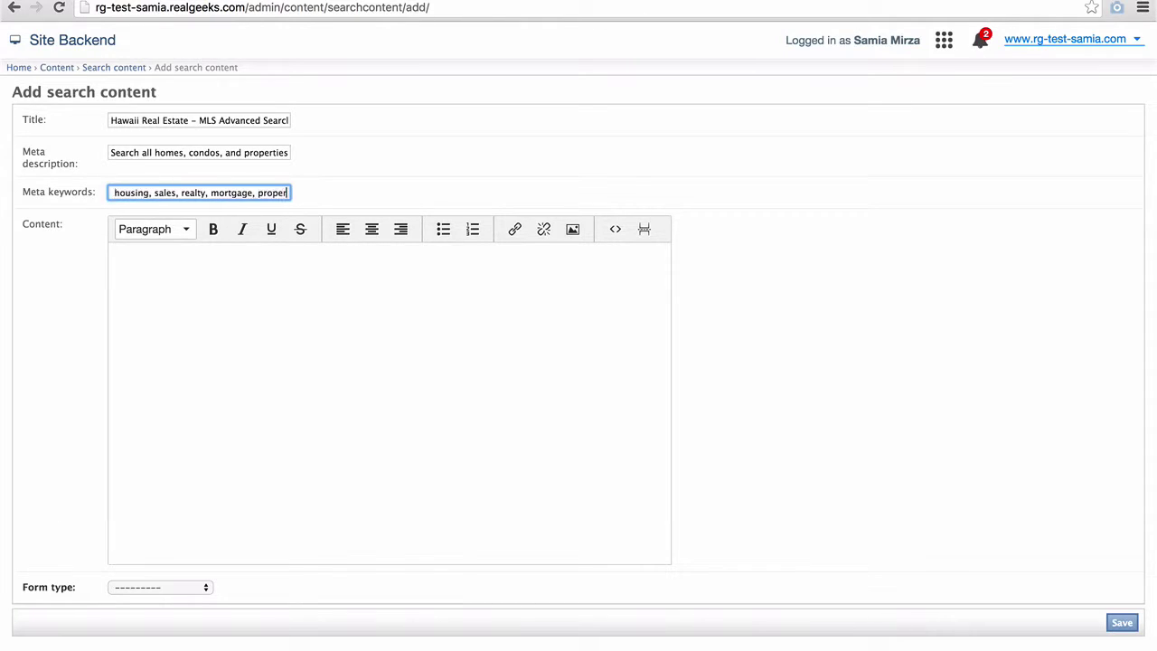
pyautogui.write('ty valuation, ')
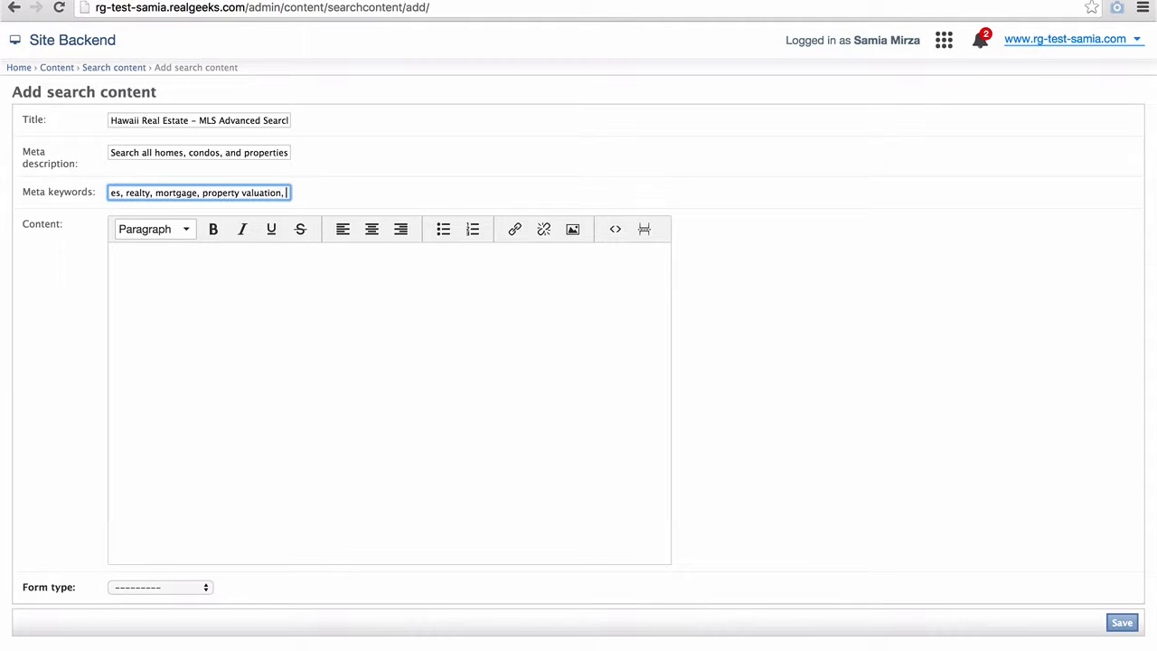
pyautogui.write('Hawaiian real')
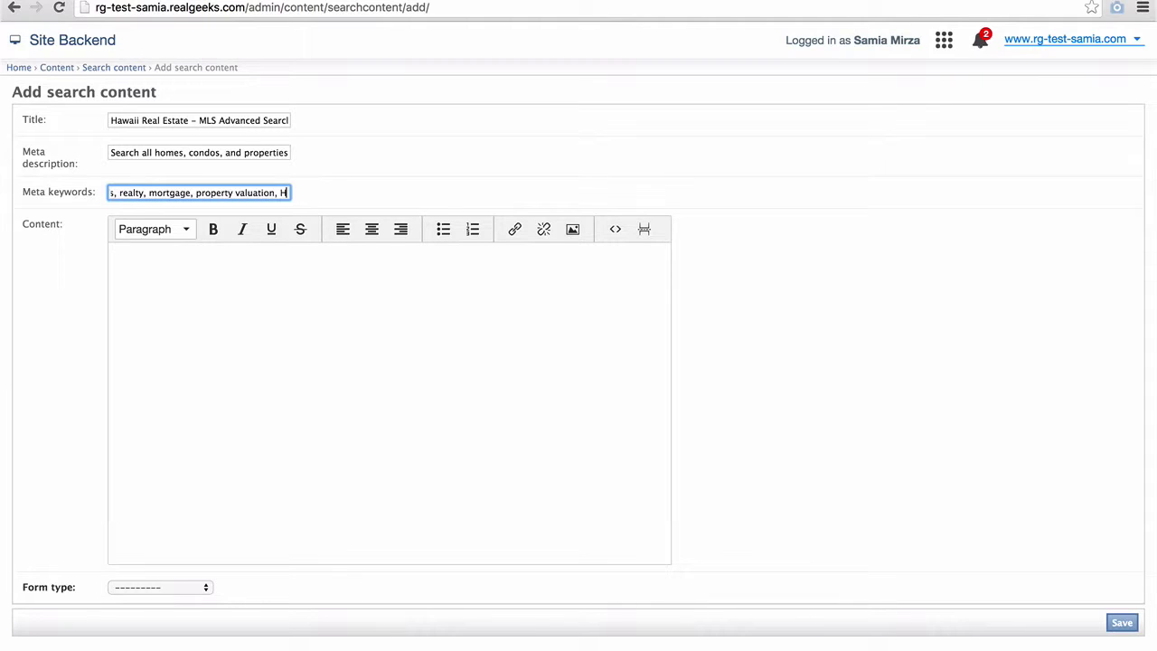
pyautogui.press('BackSpace')
pyautogui.press('BackSpace')
pyautogui.press('BackSpace')
pyautogui.press('BackSpace')
pyautogui.press('BackSpace')
pyautogui.press('BackSpace')
pyautogui.press('BackSpace')
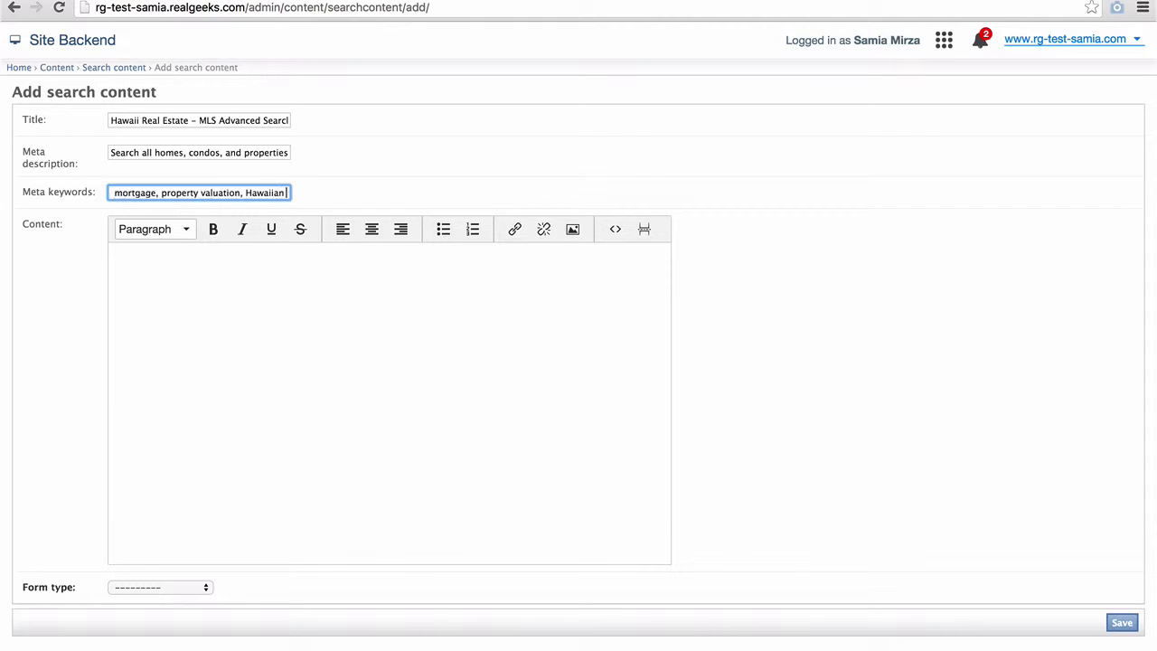
pyautogui.write('real estate')
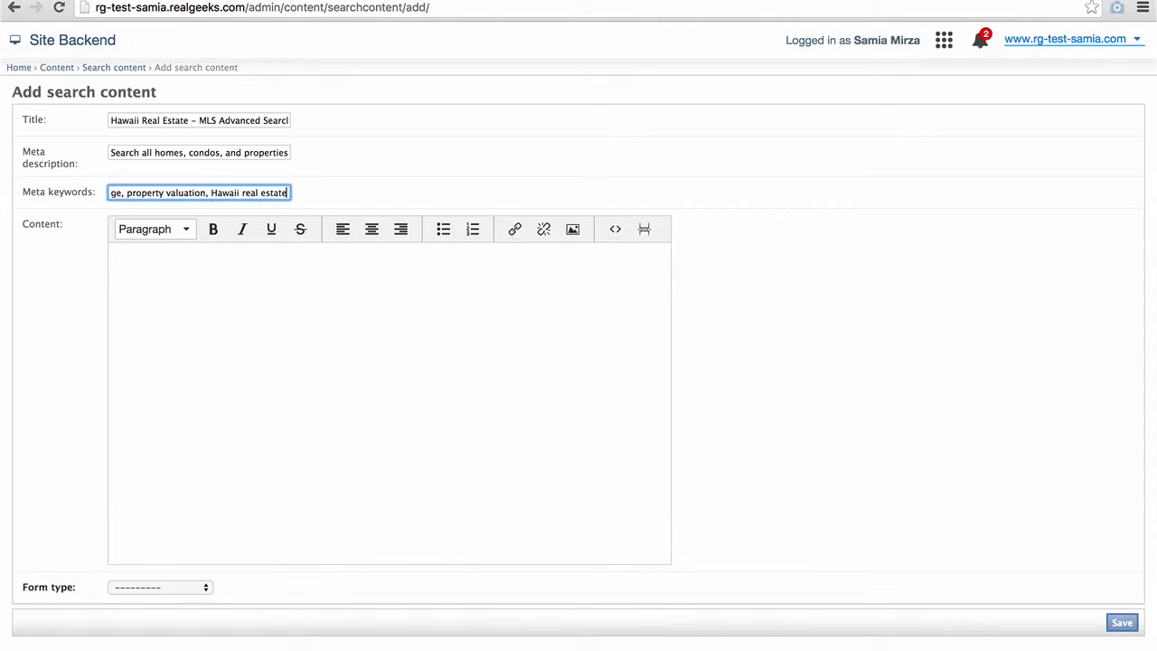
pyautogui.write(', MLS')
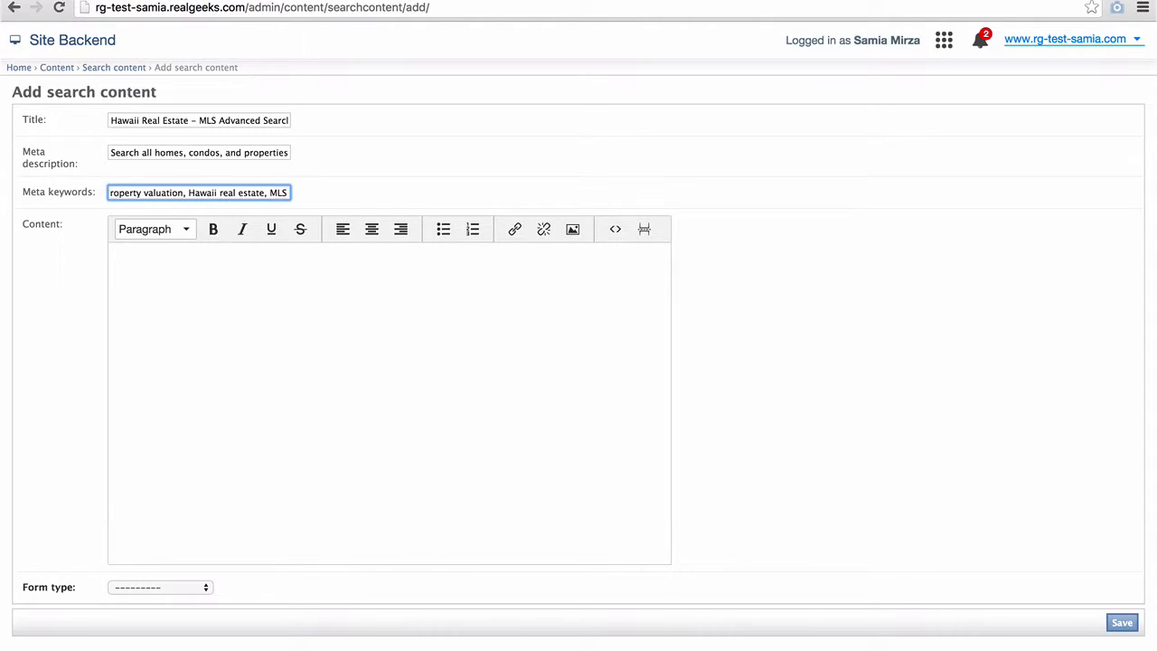
pyautogui.press('Tab')
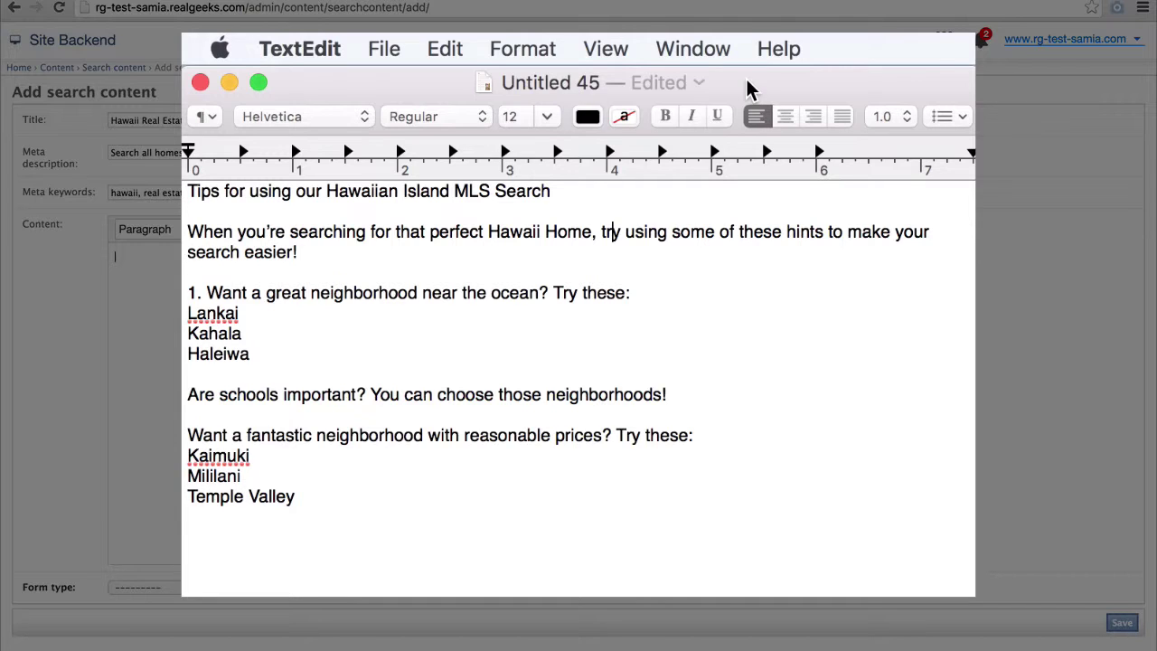
# Step: Convert the MLS search tips document in TextEdit to plain text and copy all of it into the search page's Content field
pyautogui.click(524, 51)
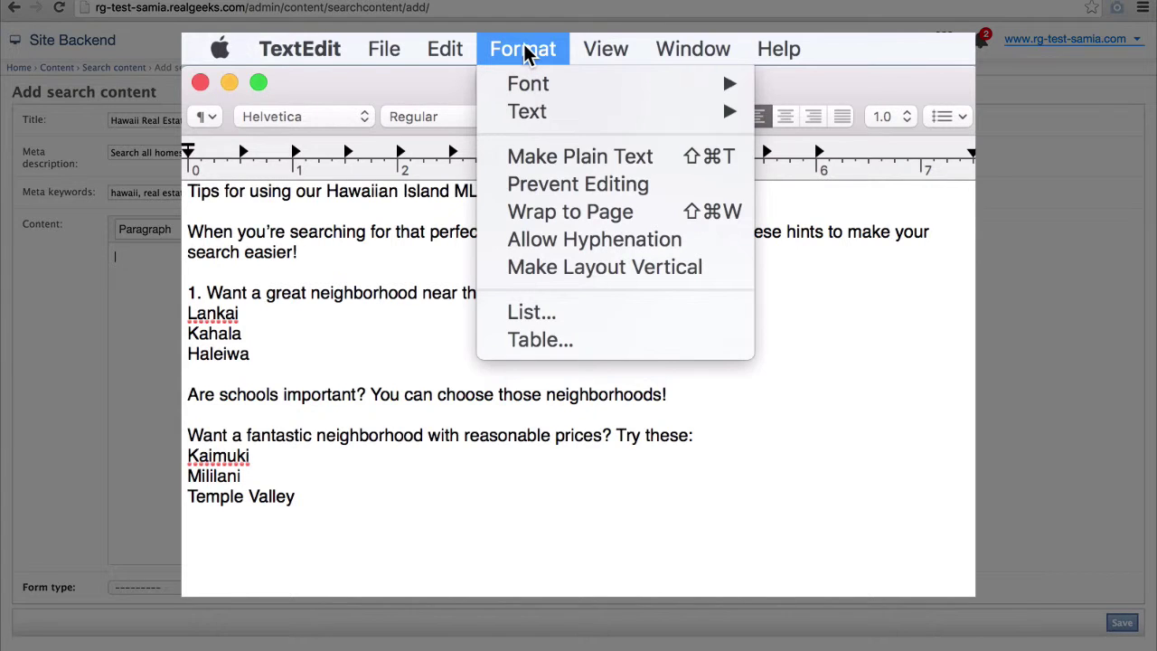
pyautogui.click(556, 161)
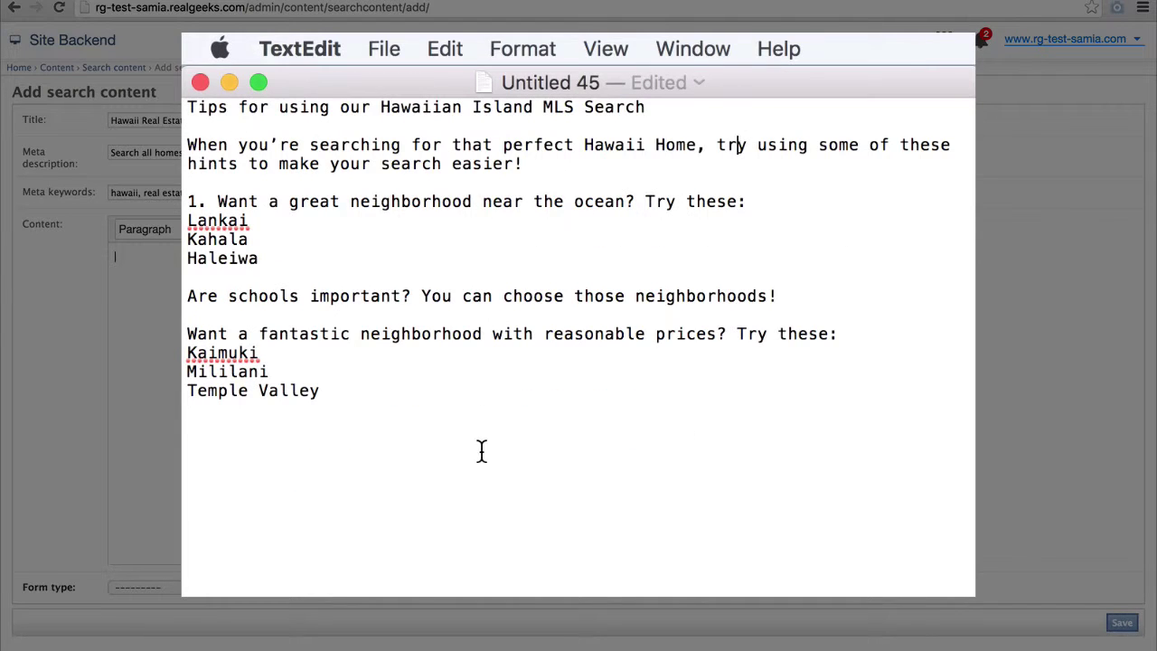
pyautogui.moveTo(458, 436); pyautogui.dragTo(184, 99)
pyautogui.rightClick(227, 147)
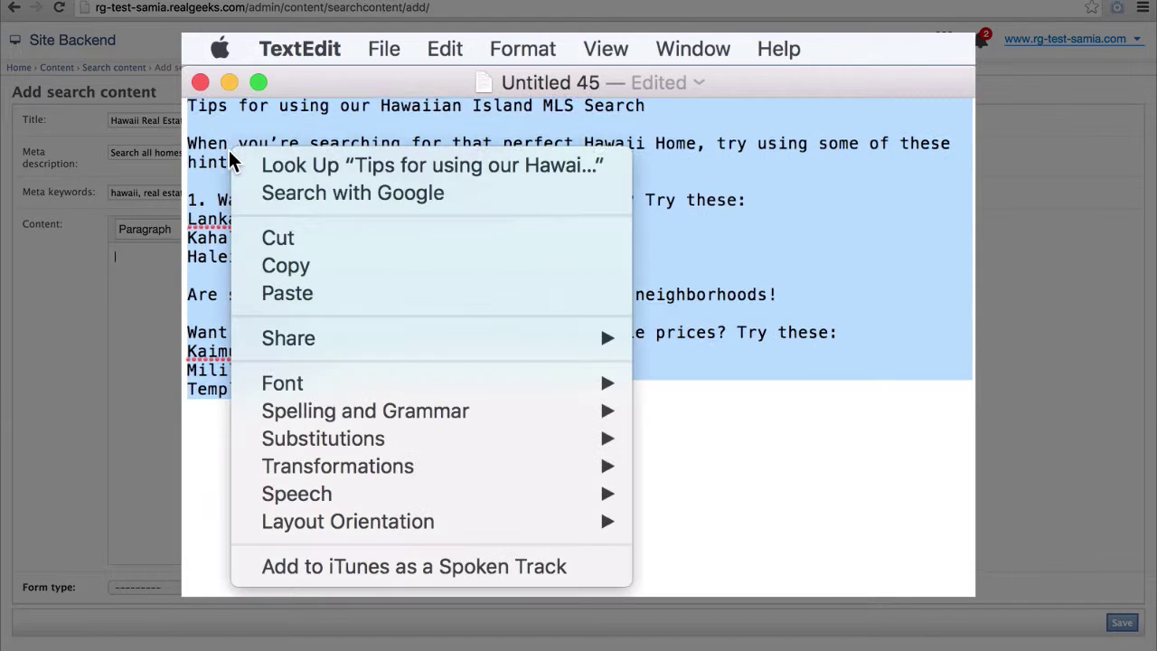
pyautogui.click(293, 264)
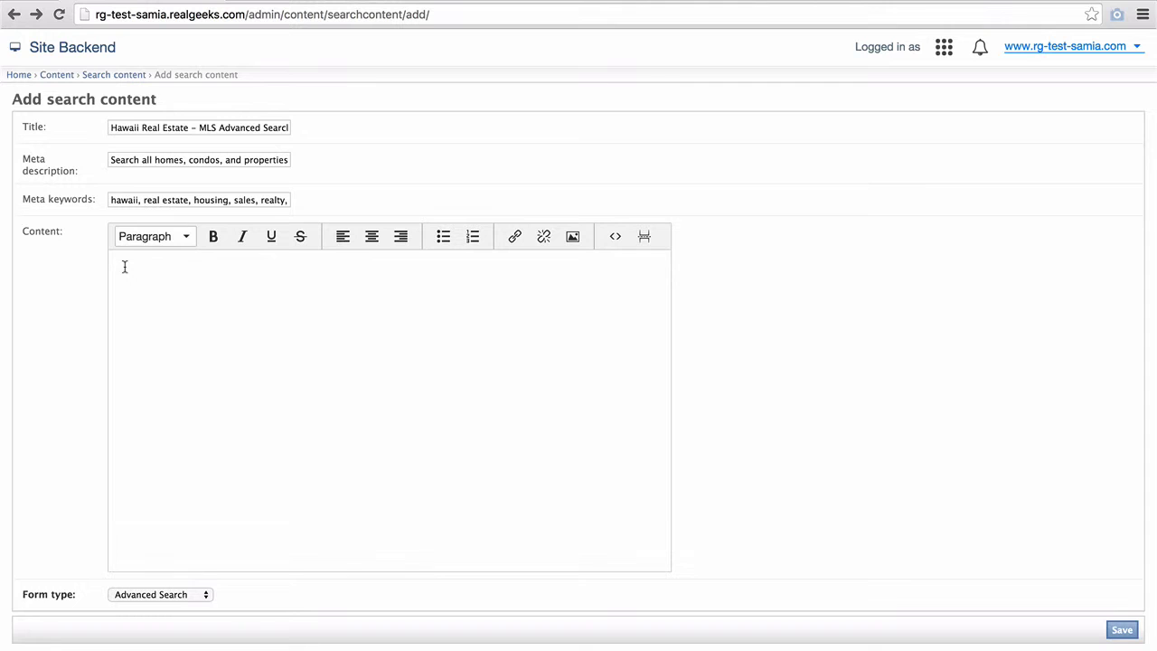
pyautogui.rightClick(124, 264)
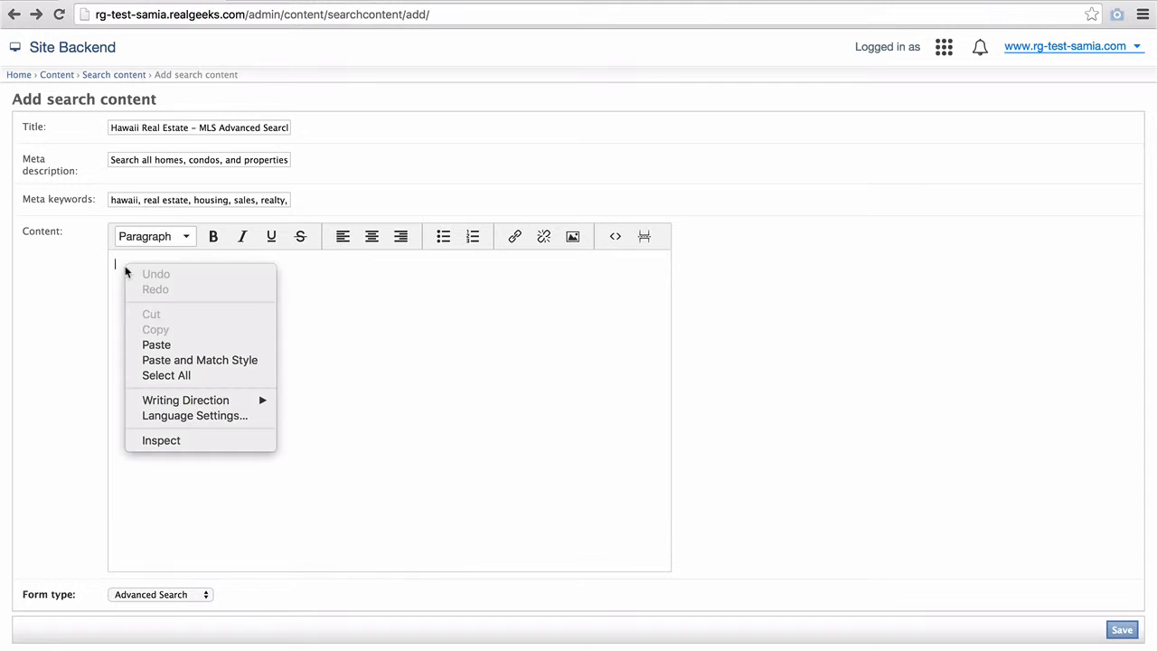
pyautogui.click(160, 345)
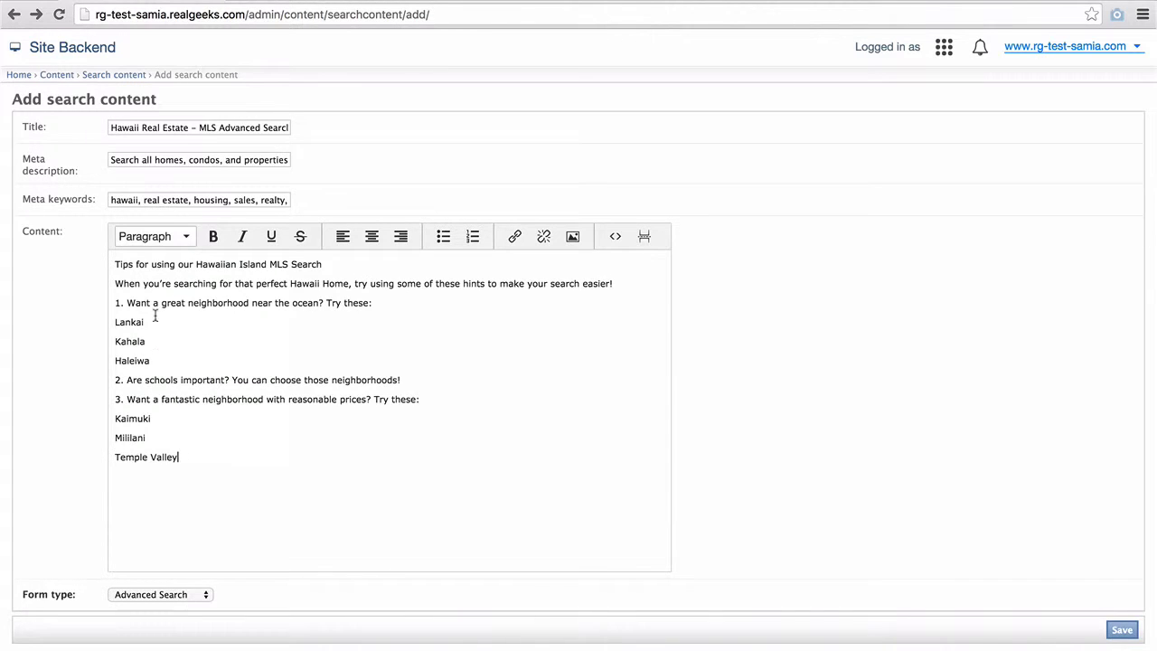
# Step: Format the line "Tips for using our Hawaiian Island MLS Search" as Heading 1 and italicize the introductory sentence below it
pyautogui.tripleClick(141, 264)
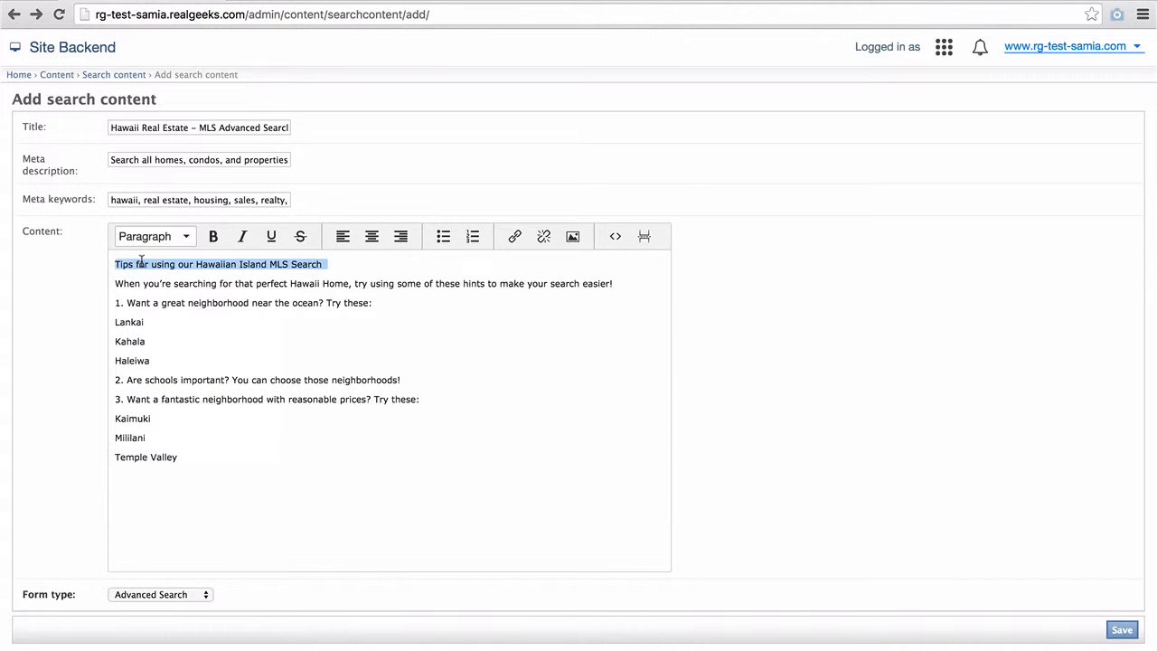
pyautogui.click(187, 238)
pyautogui.click(180, 336)
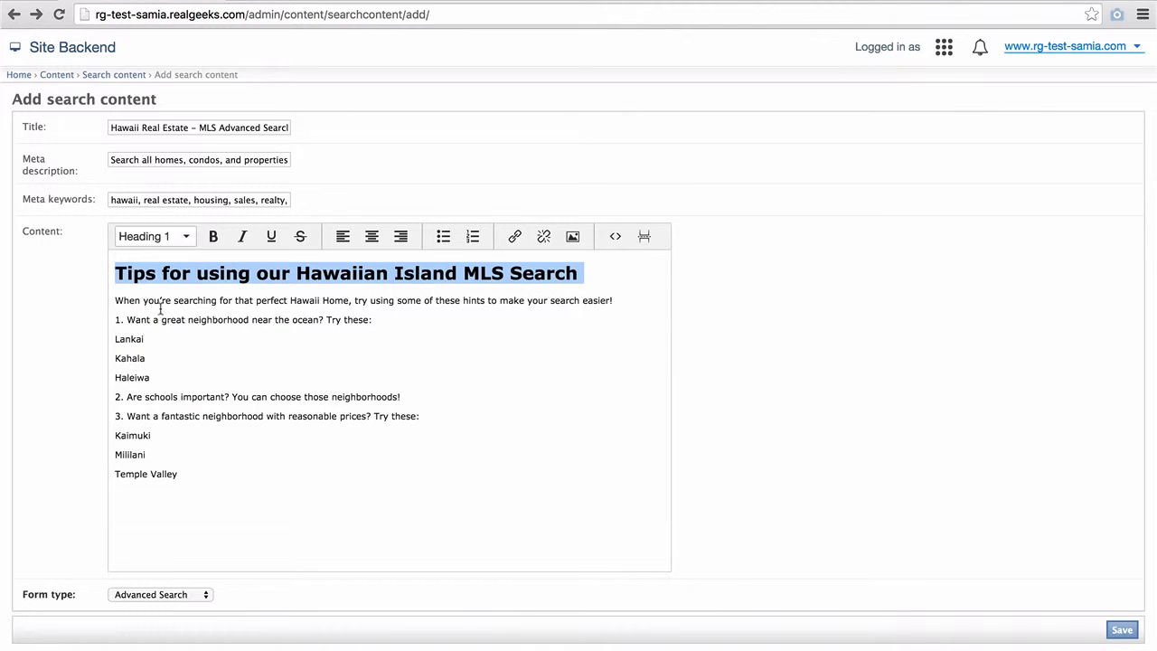
pyautogui.tripleClick(149, 301)
pyautogui.click(243, 235)
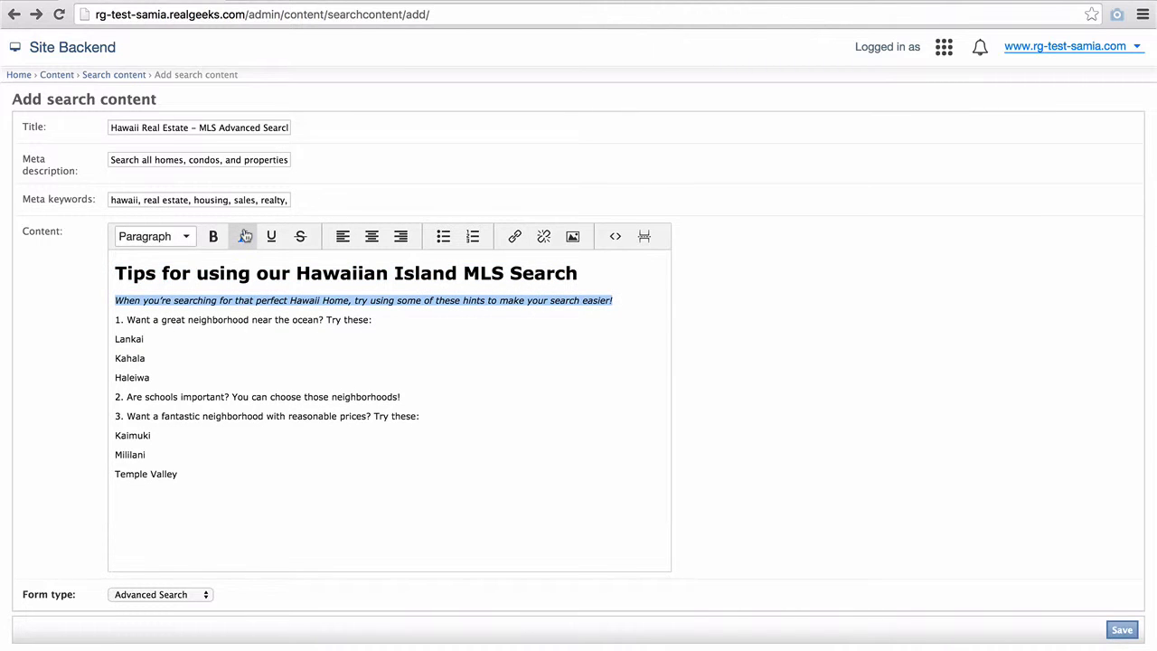
# Step: Format the neighborhood names under tips 1 and 3 as bulleted lists
pyautogui.moveTo(115, 338); pyautogui.dragTo(155, 377)
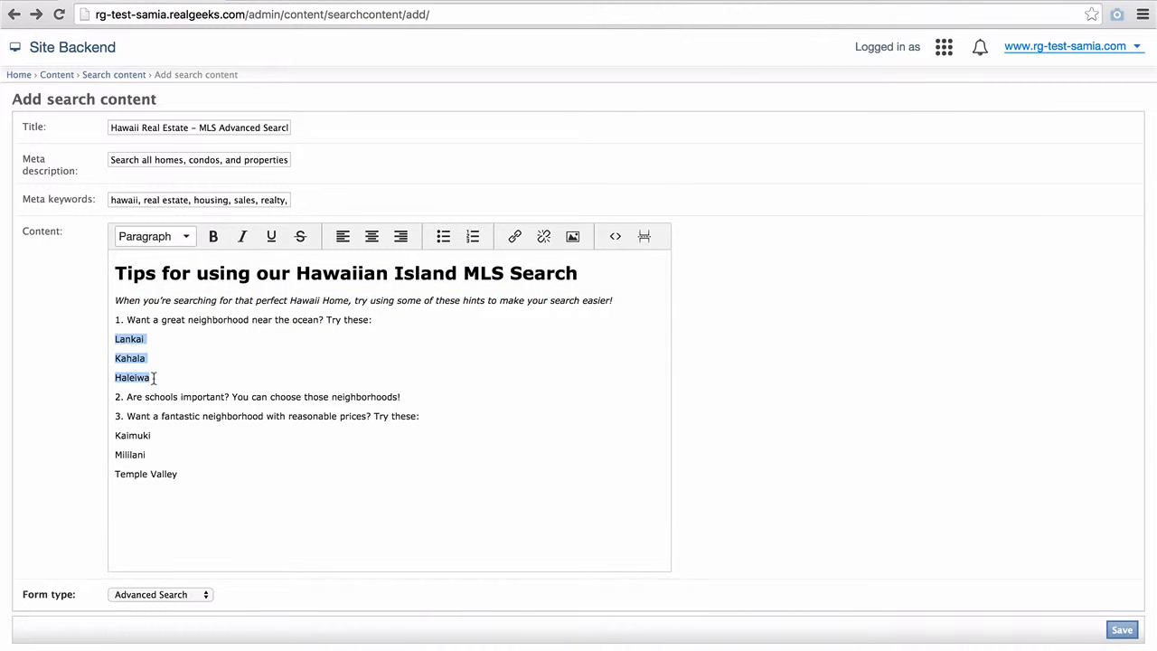
pyautogui.click(443, 235)
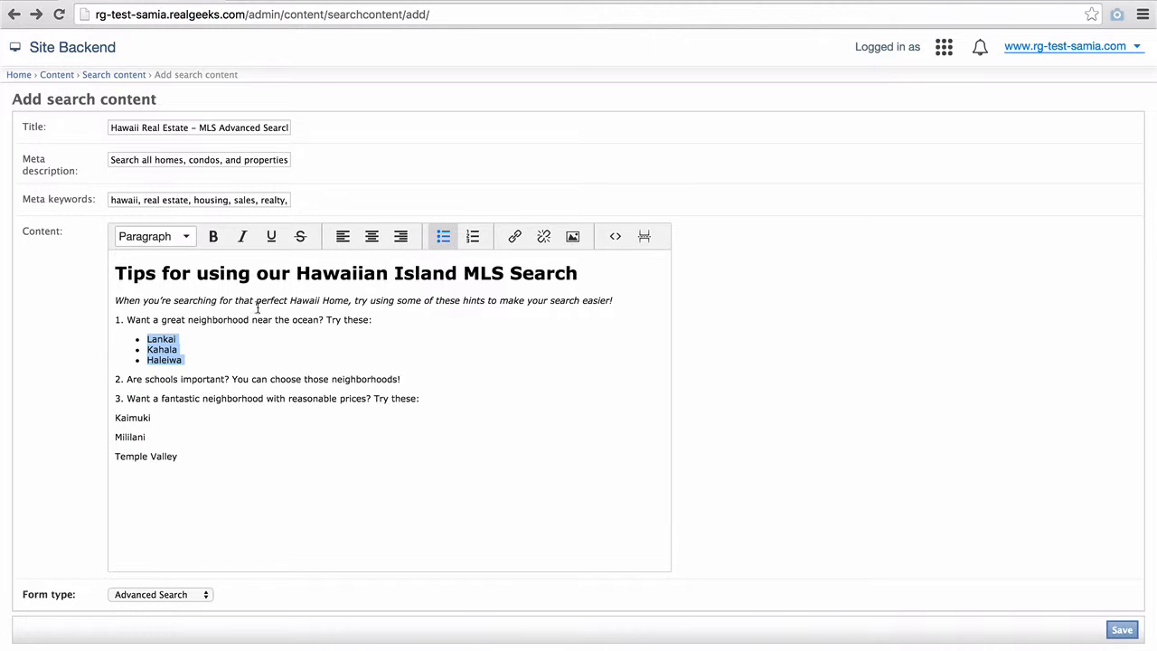
pyautogui.click(115, 417)
pyautogui.moveTo(114, 417); pyautogui.dragTo(178, 462)
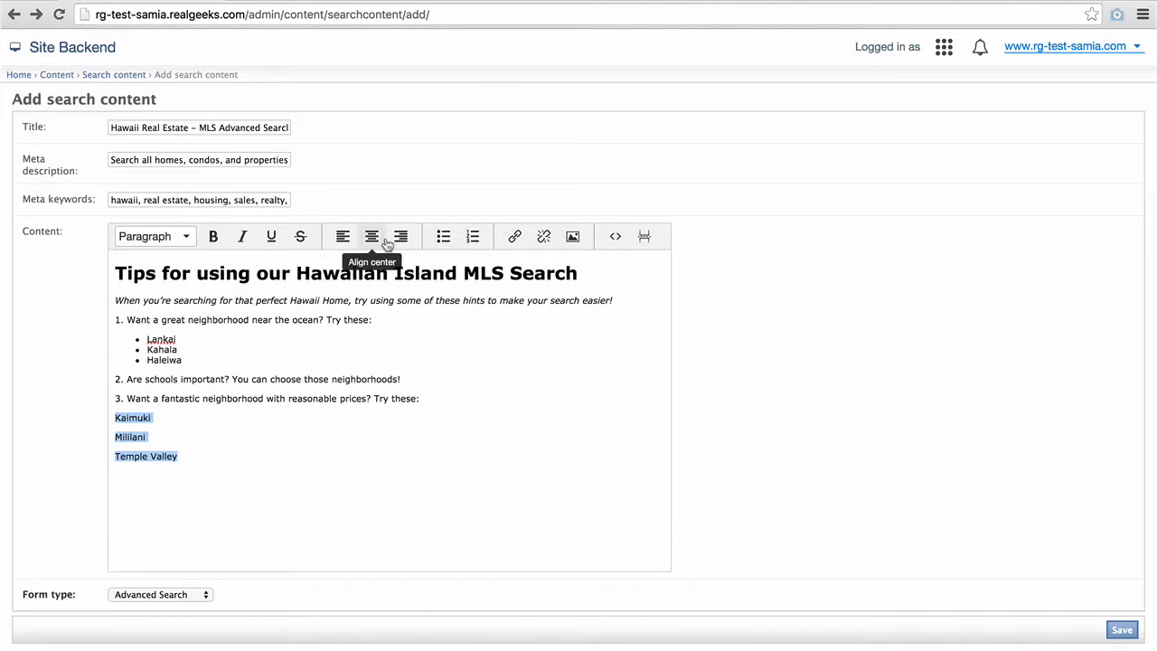
pyautogui.click(443, 236)
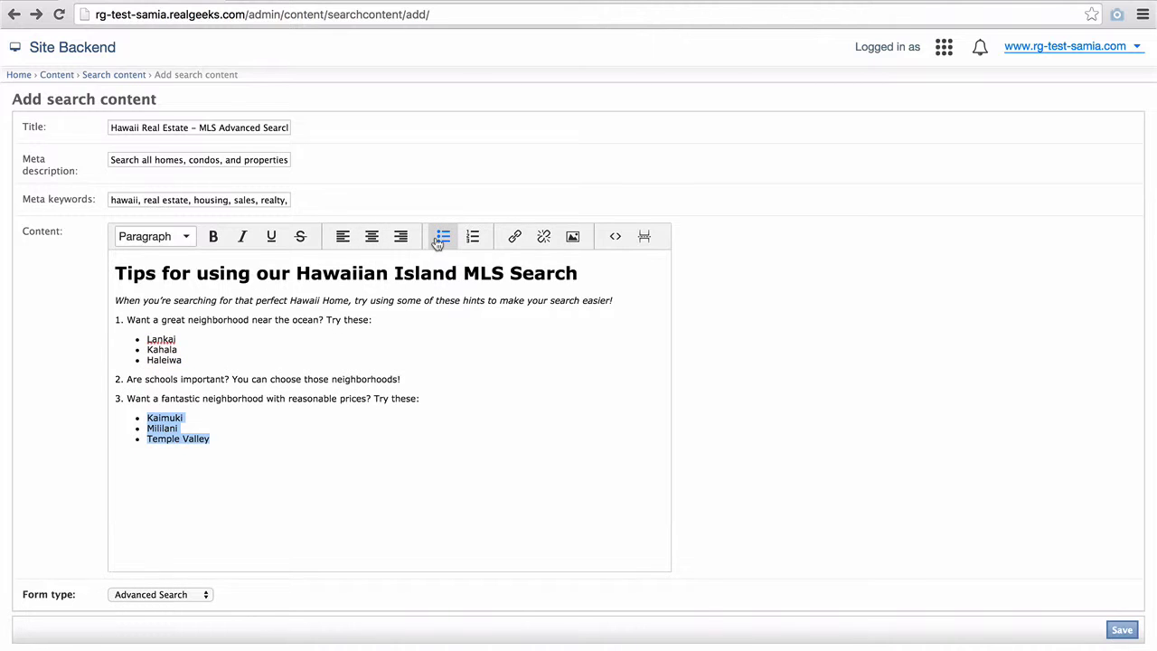
pyautogui.click(301, 436)
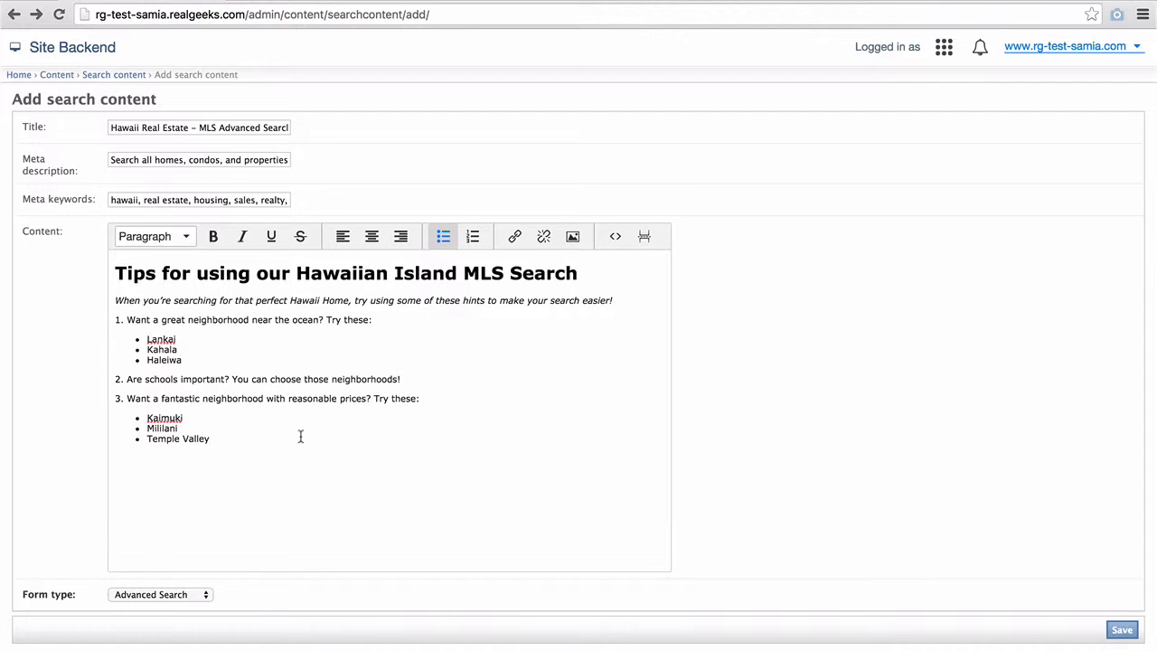
# Step: Correct the first bullet's spelling to "Lanikai" and start inserting a link on that word
pyautogui.click(162, 339)
pyautogui.write('i')
pyautogui.doubleClick(160, 338)
pyautogui.click(514, 236)
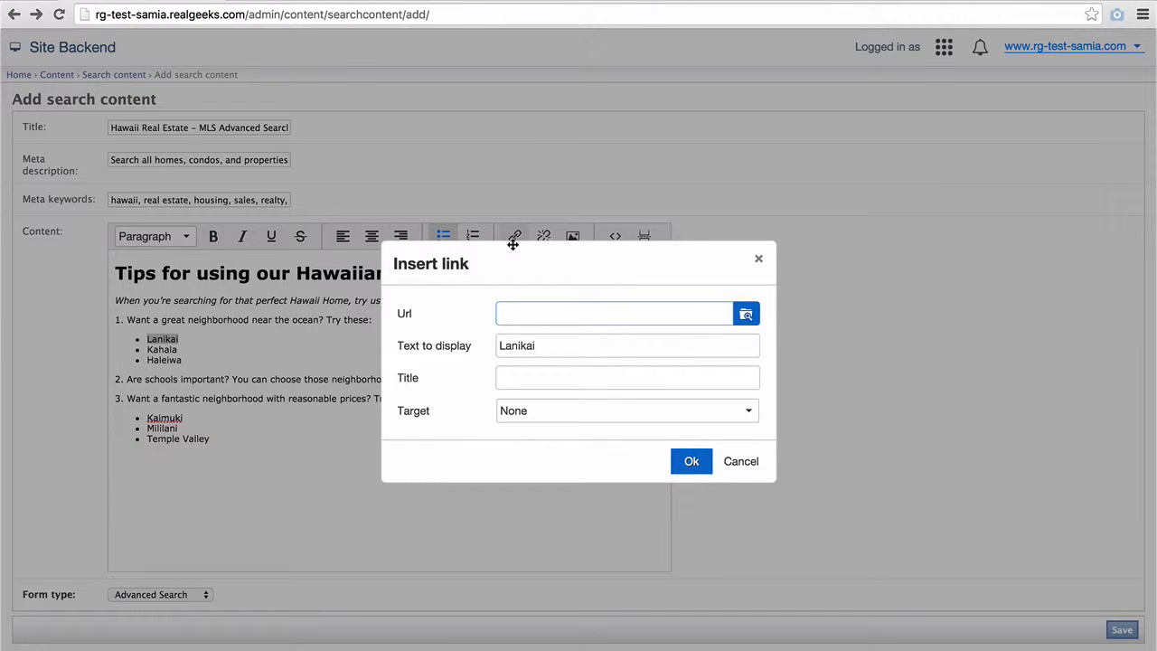
pyautogui.write('http://')
pyautogui.write('www.realgeeks.com')
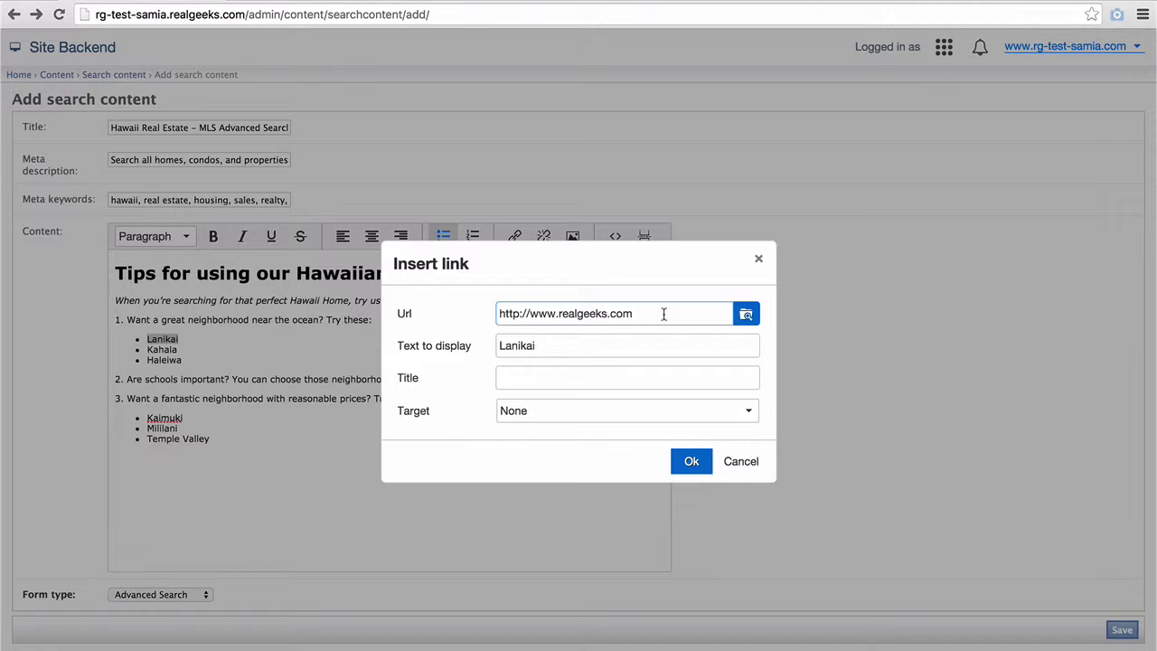
# Step: Replace the Lanikai link's URL with the relative path /lanikai/ and insert the link
pyautogui.moveTo(663, 313); pyautogui.dragTo(483, 307)
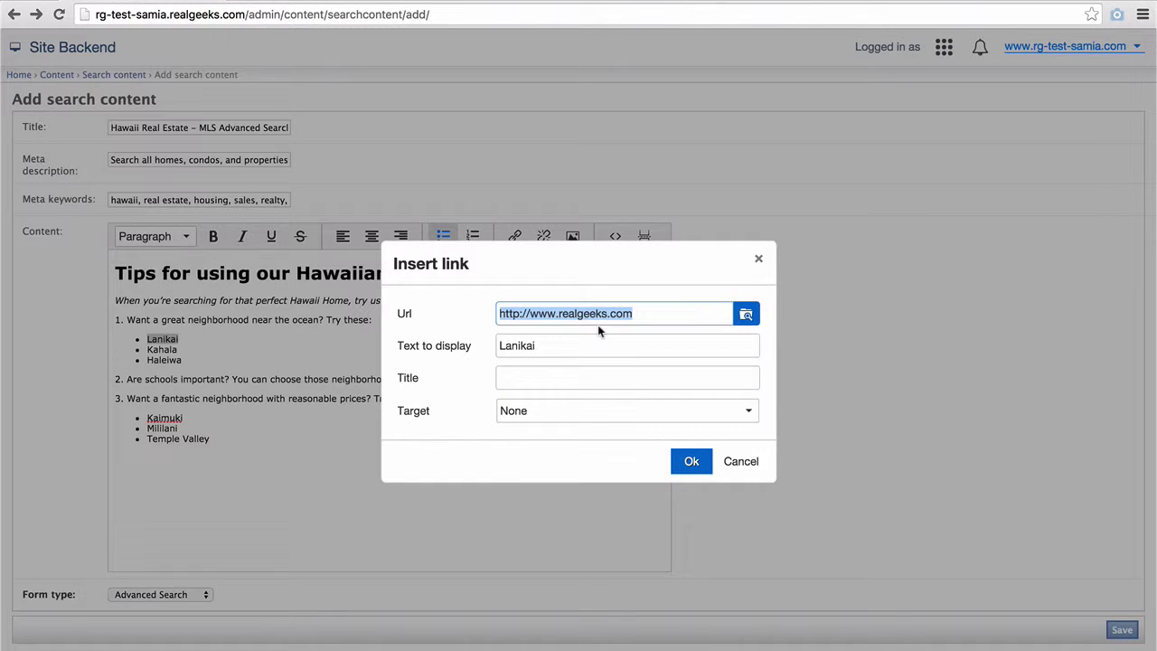
pyautogui.write('/')
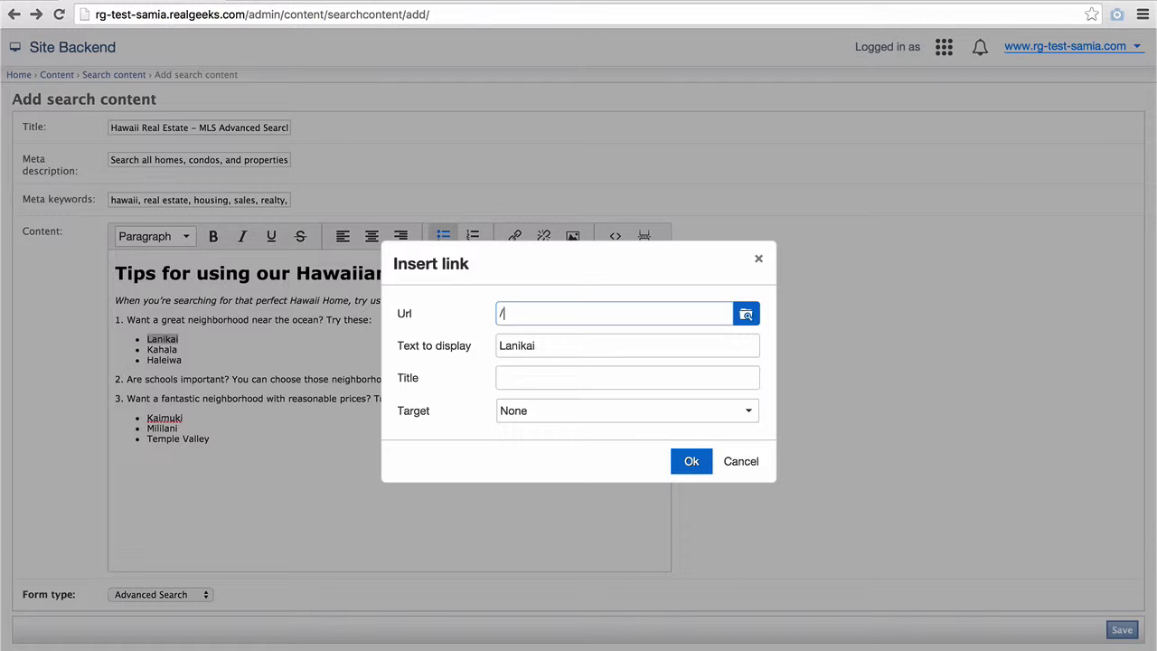
pyautogui.write('lanikai/')
pyautogui.click(685, 459)
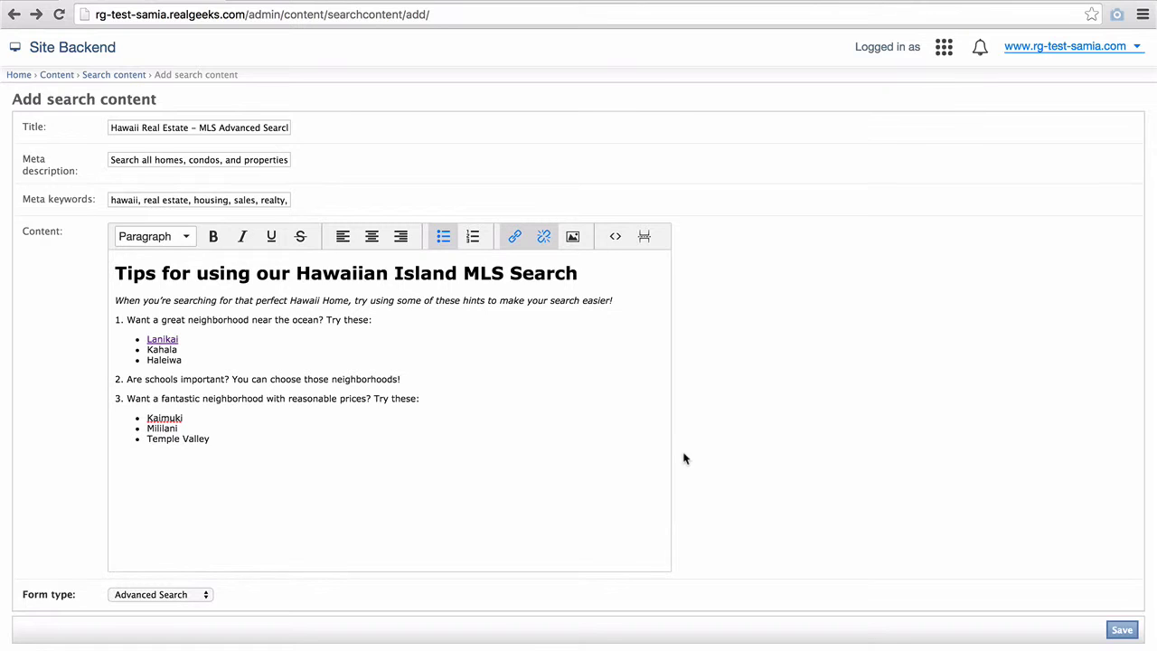
# Step: Link the word "Kahala" in the first bulleted list to /kahala/
pyautogui.click(192, 348)
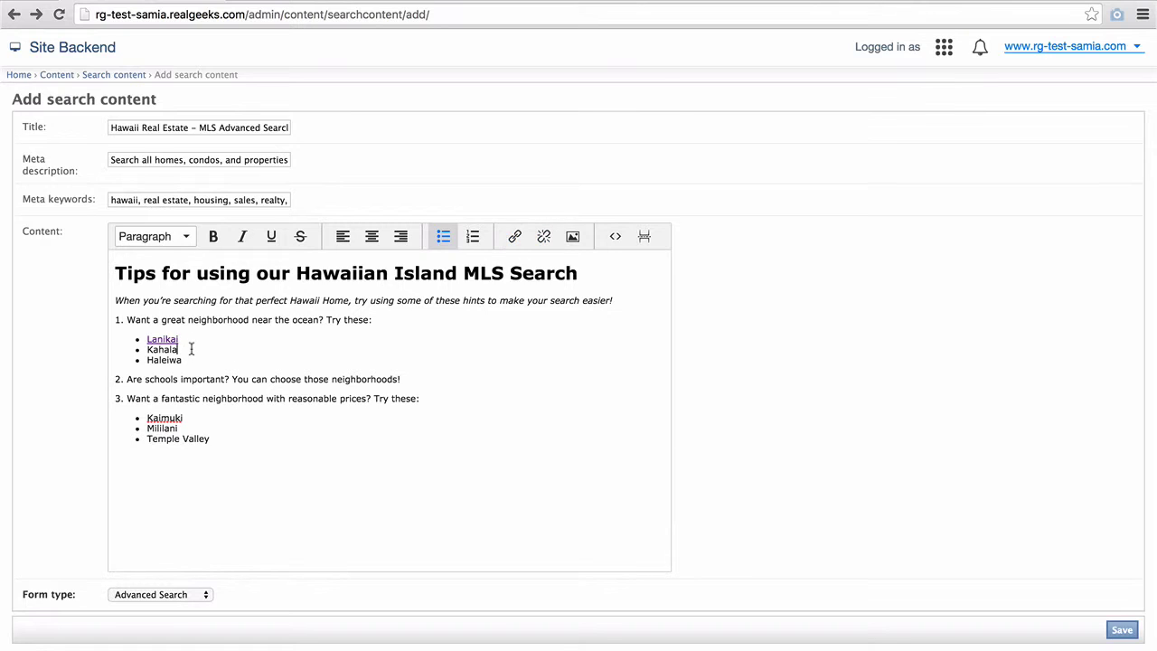
pyautogui.moveTo(192, 348); pyautogui.dragTo(147, 349)
pyautogui.click(514, 236)
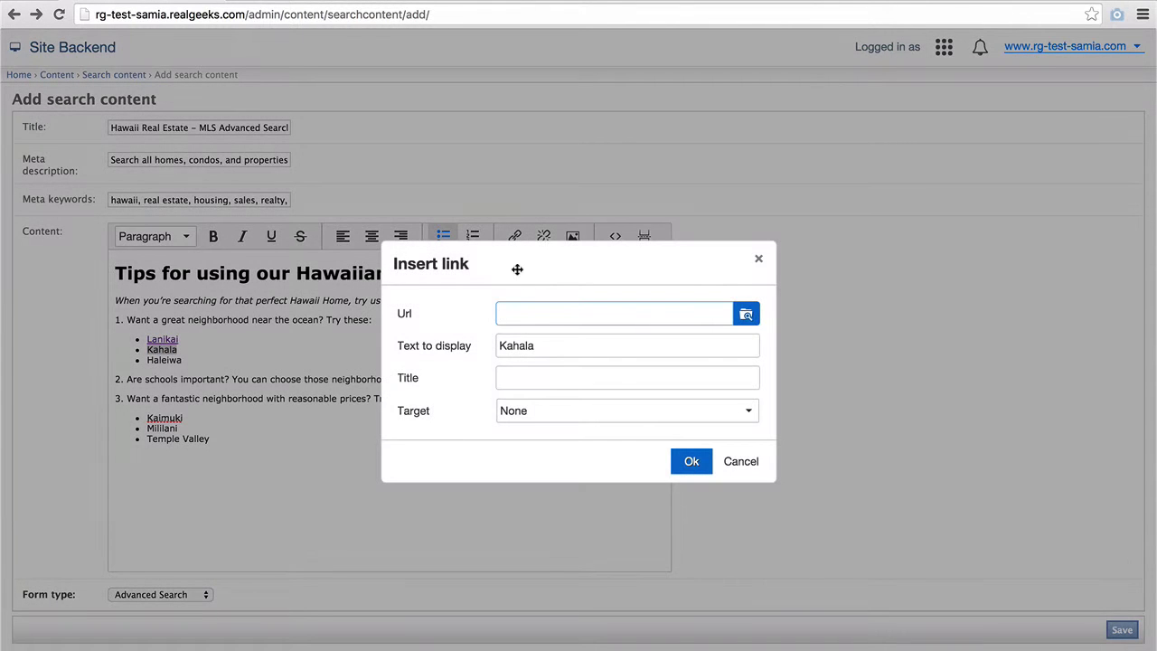
pyautogui.write('/kahala/')
pyautogui.click(686, 462)
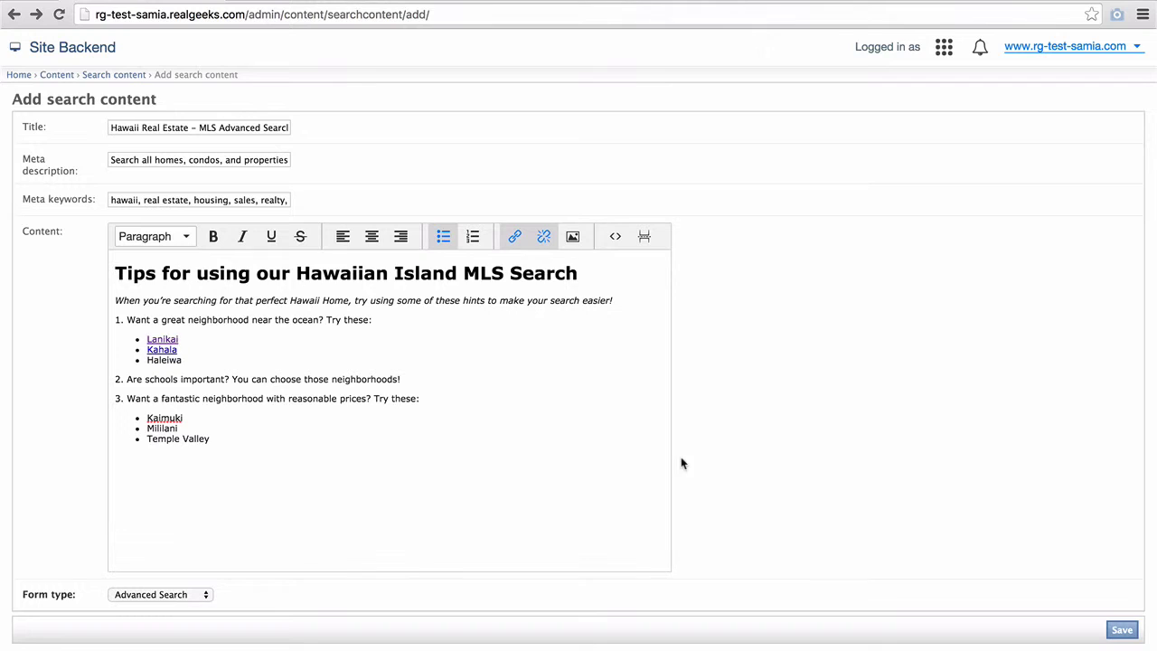
pyautogui.click(370, 452)
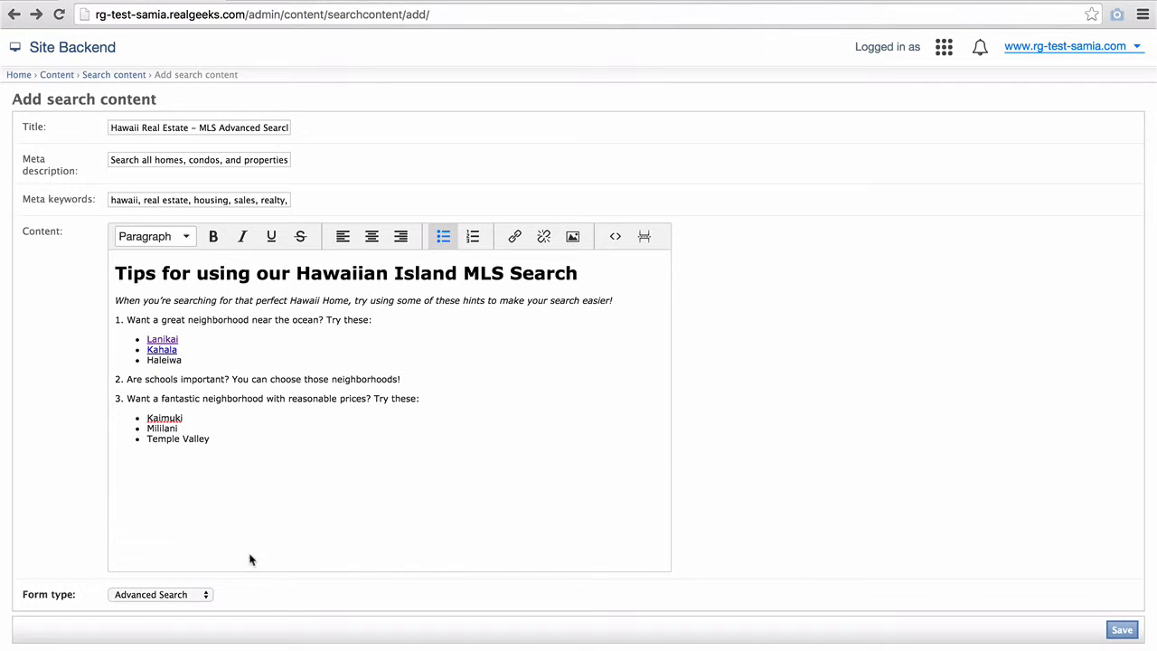
# Step: Switch the form type to MLS Search and set it back to Advanced Search
pyautogui.click(200, 597)
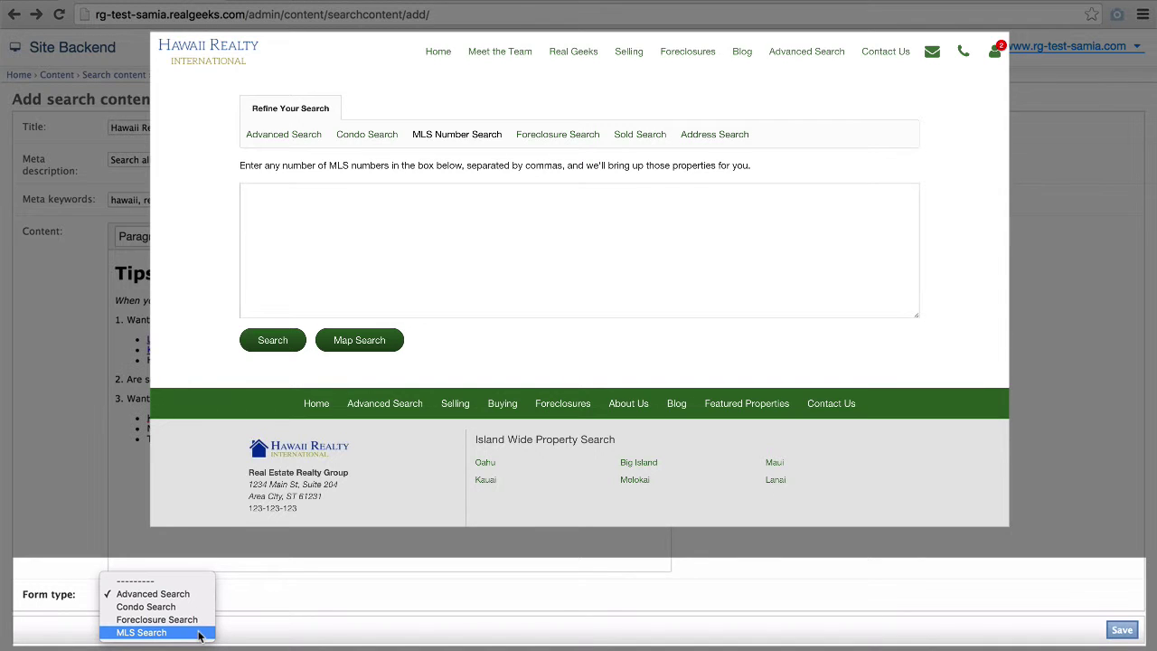
pyautogui.click(201, 636)
pyautogui.click(195, 594)
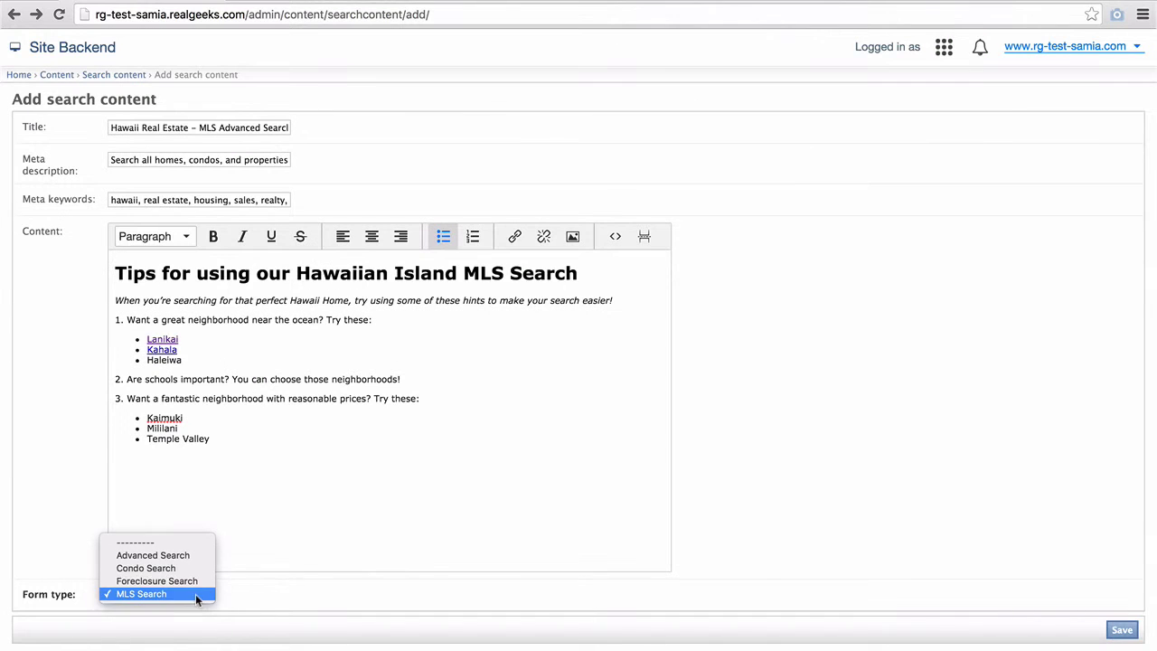
pyautogui.click(197, 557)
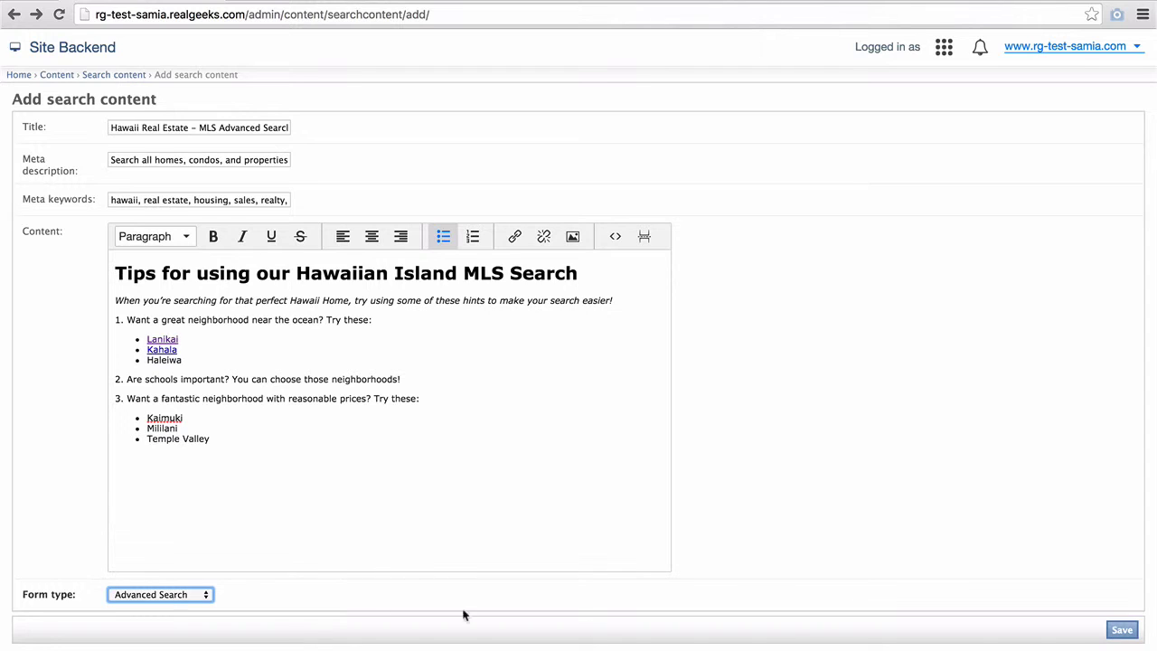
# Step: Save the search content and check the MLS search tips on the site's public Advanced Search page
pyautogui.click(1122, 630)
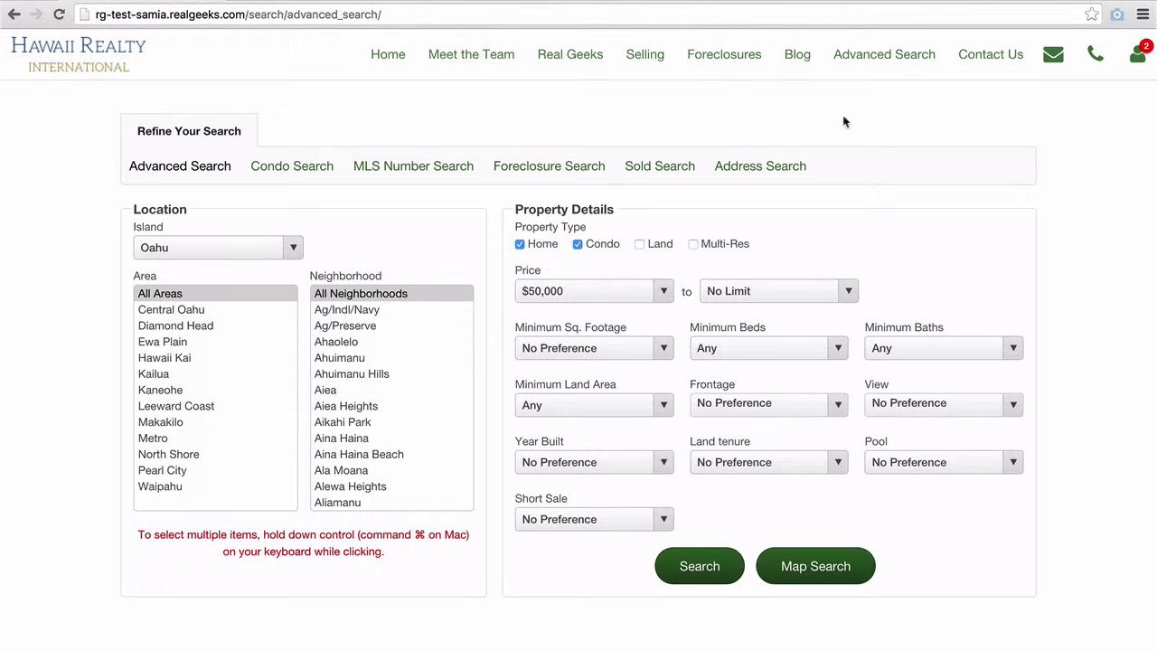
pyautogui.scroll(-5, 843, 122)
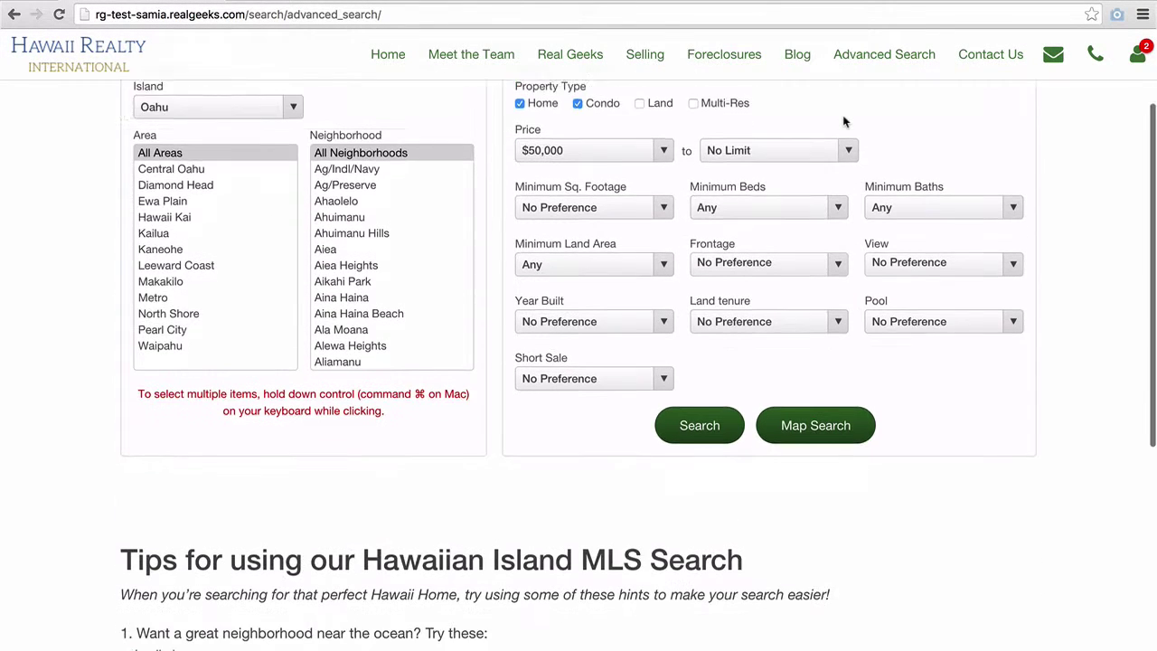
pyautogui.scroll(-3, 844, 122)
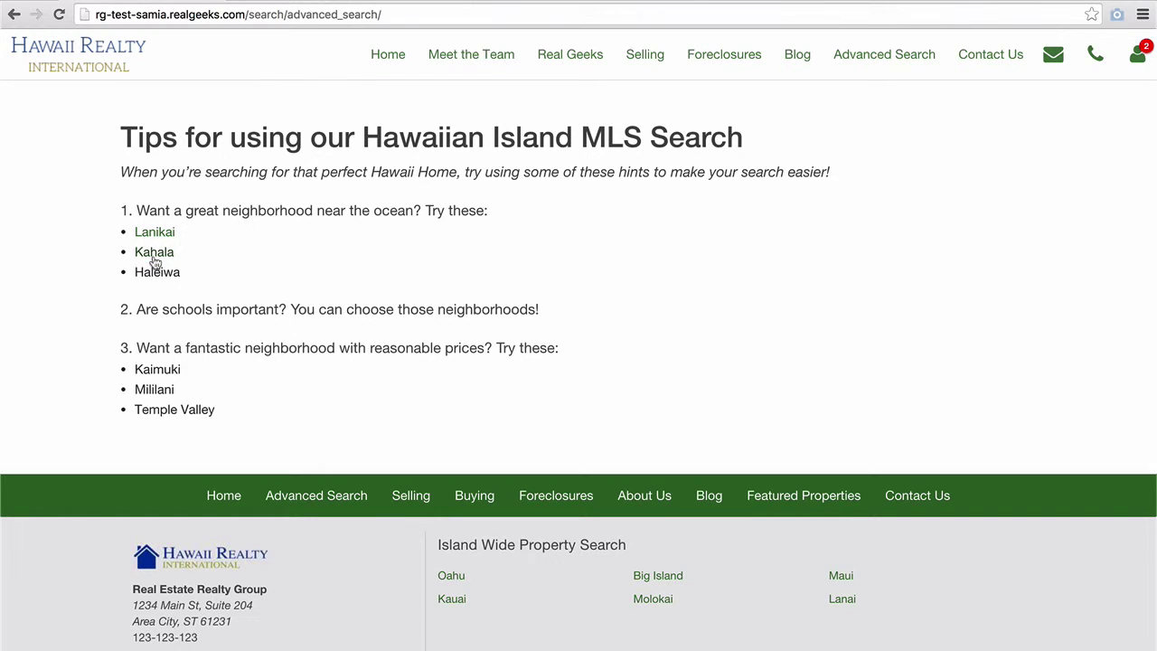
pyautogui.scroll(3, 165, 207)
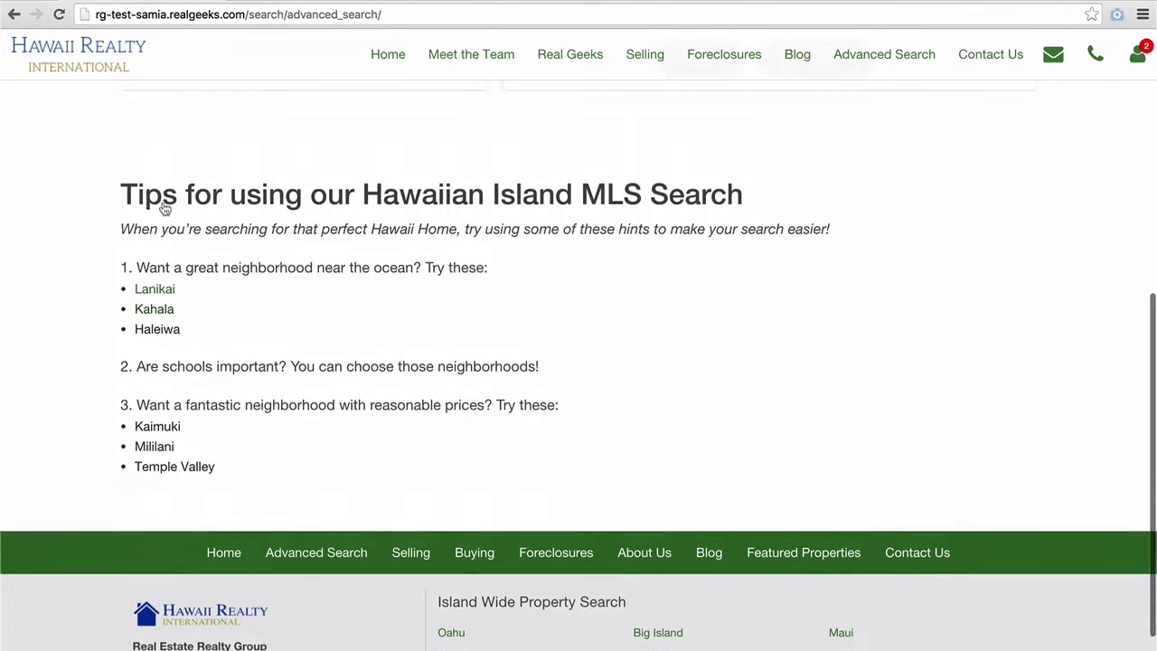
pyautogui.scroll(2, 85, 208)
pyautogui.scroll(2, 84, 206)
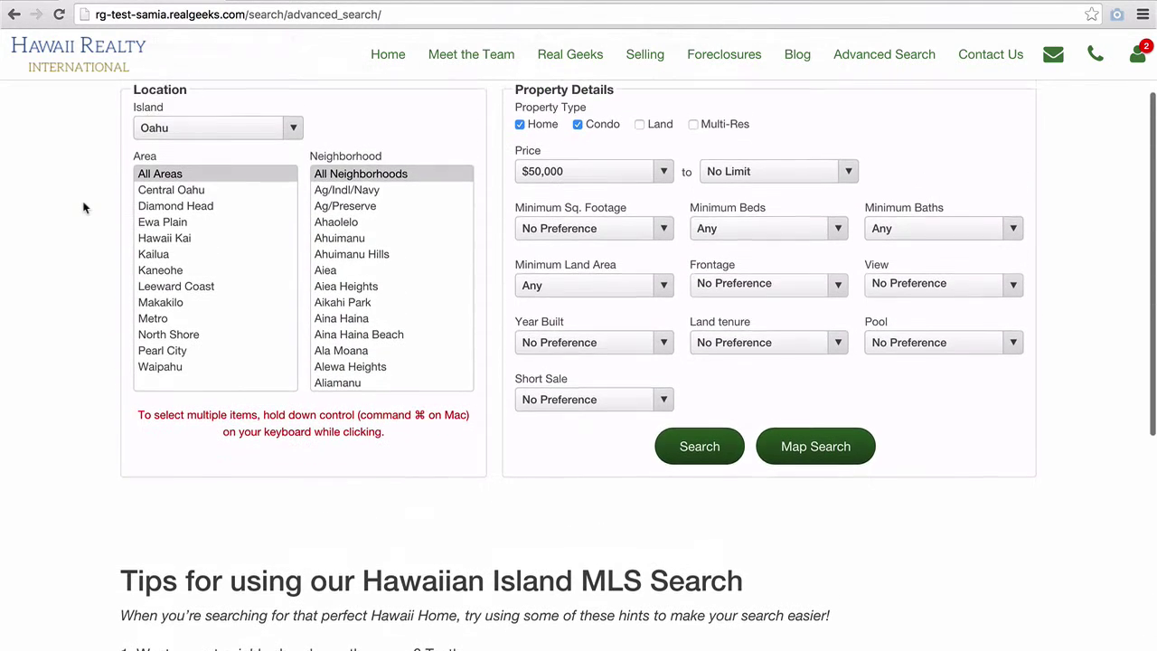
# Step: Search for Oahu properties in the Kahala neighborhood and look through the resulting listings
pyautogui.scroll(-5, 375, 259)
pyautogui.scroll(-6, 376, 259)
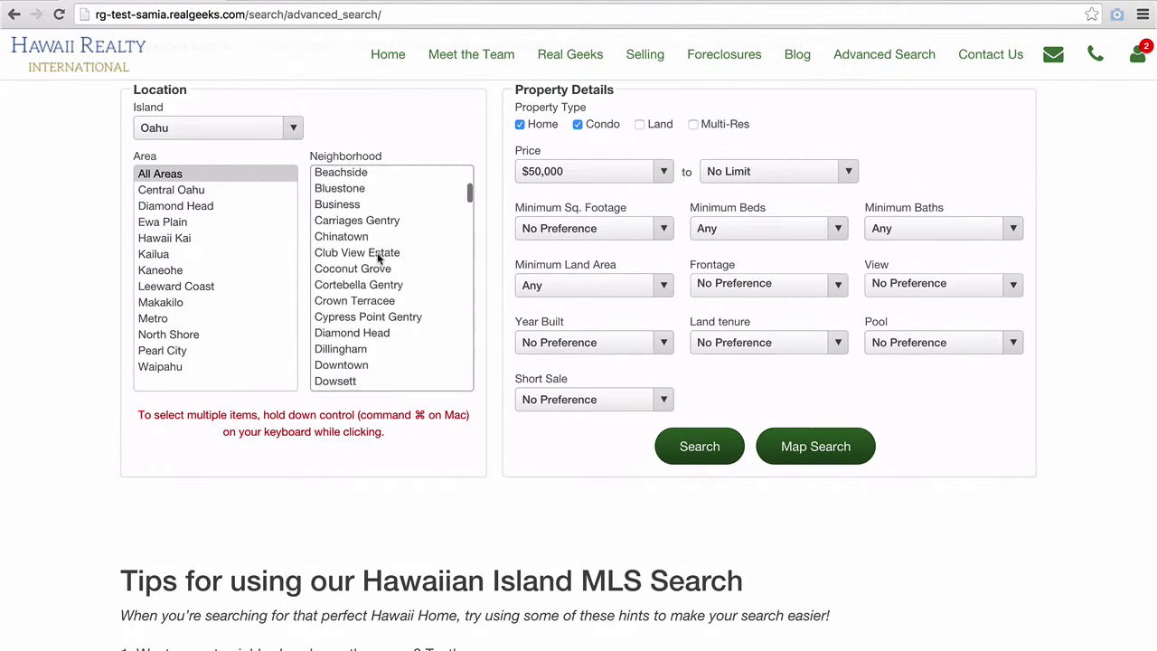
pyautogui.scroll(-4, 377, 258)
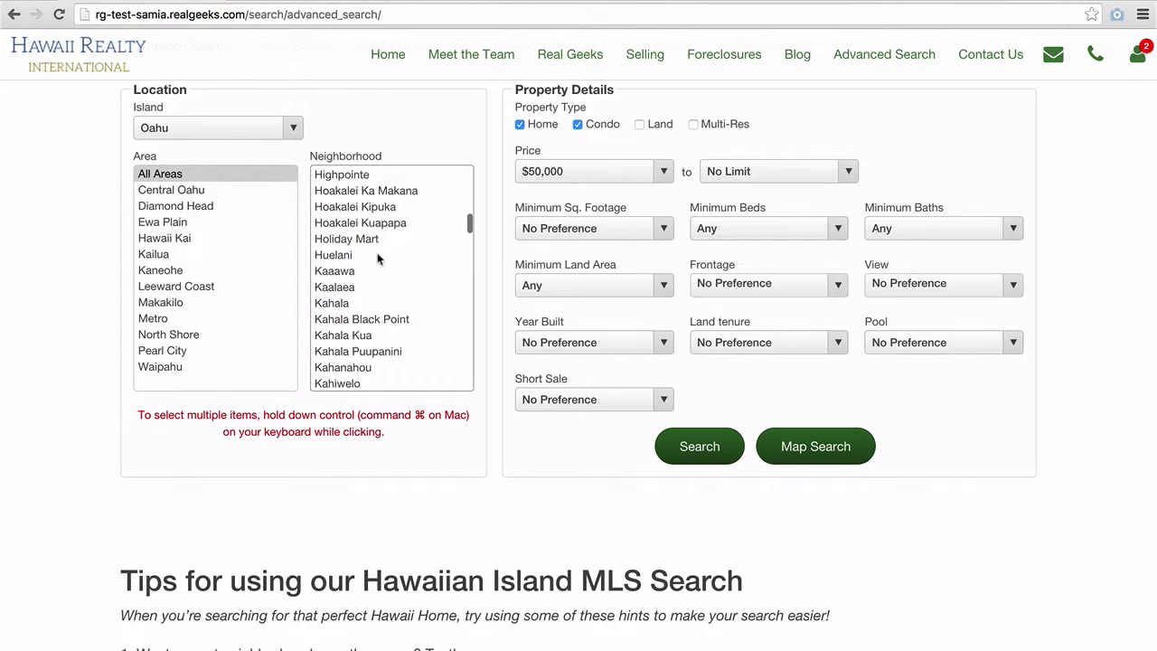
pyautogui.click(328, 262)
pyautogui.click(714, 449)
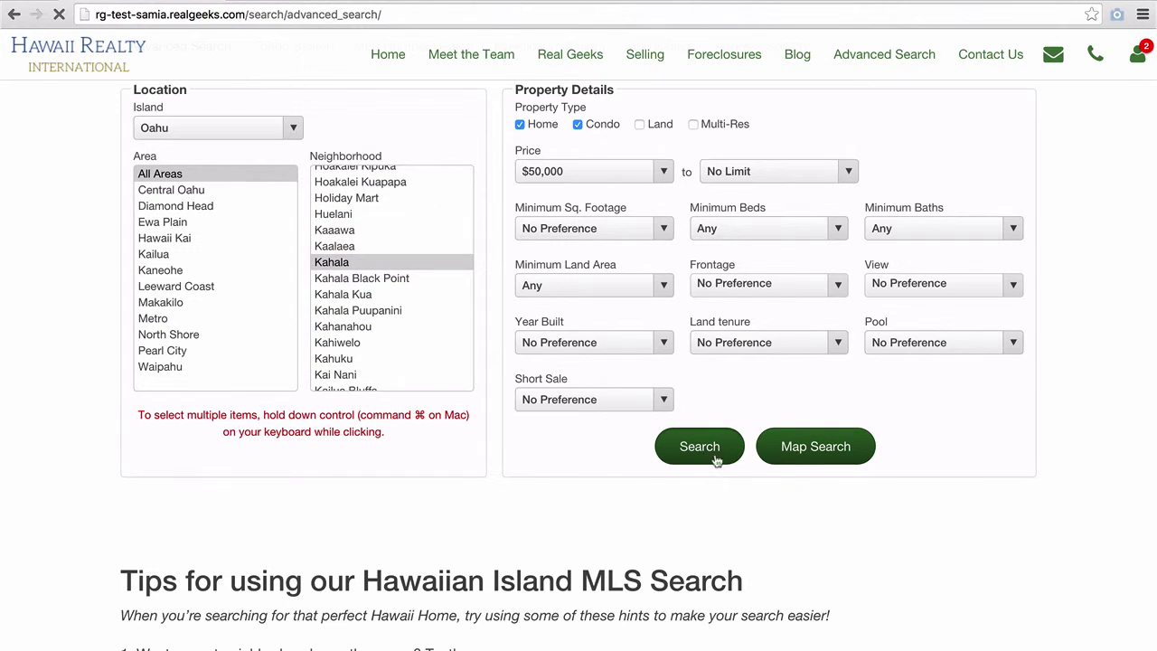
pyautogui.scroll(-2, 1092, 397)
pyautogui.scroll(-10, 1092, 398)
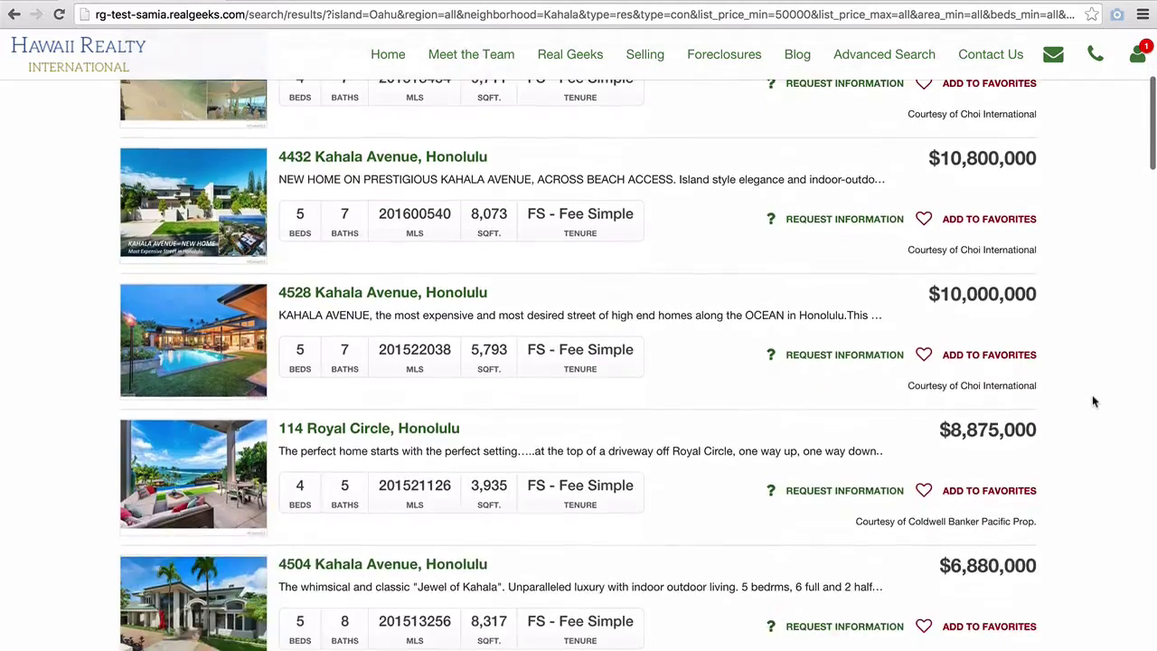
pyautogui.scroll(-4, 1091, 400)
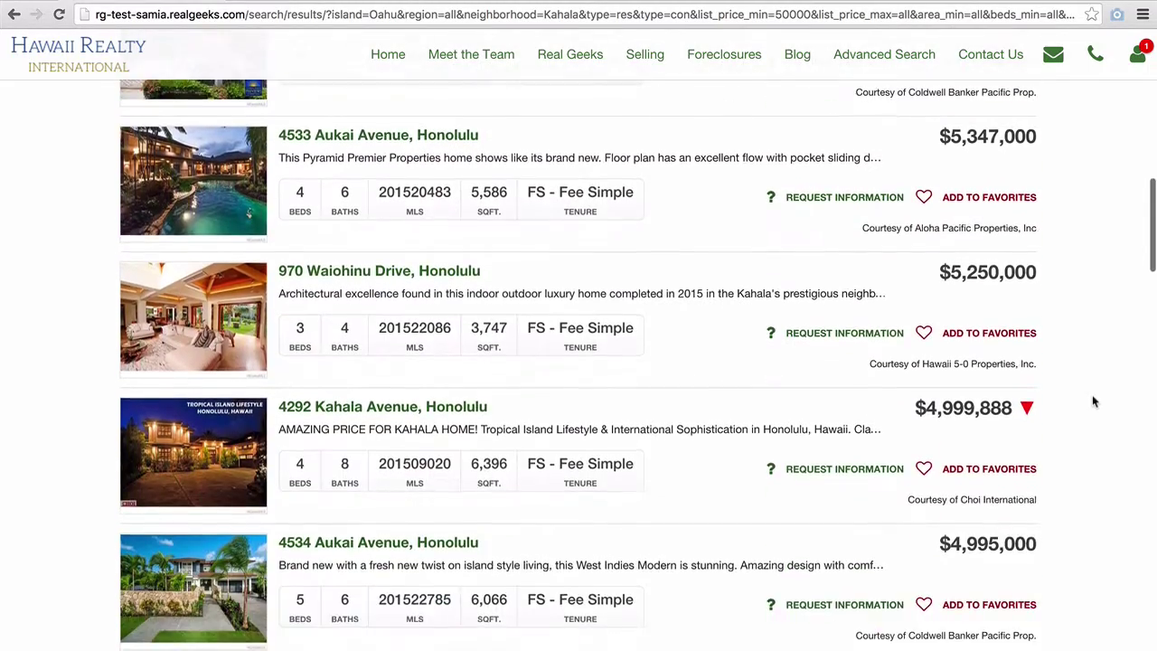
pyautogui.scroll(-2, 818, 431)
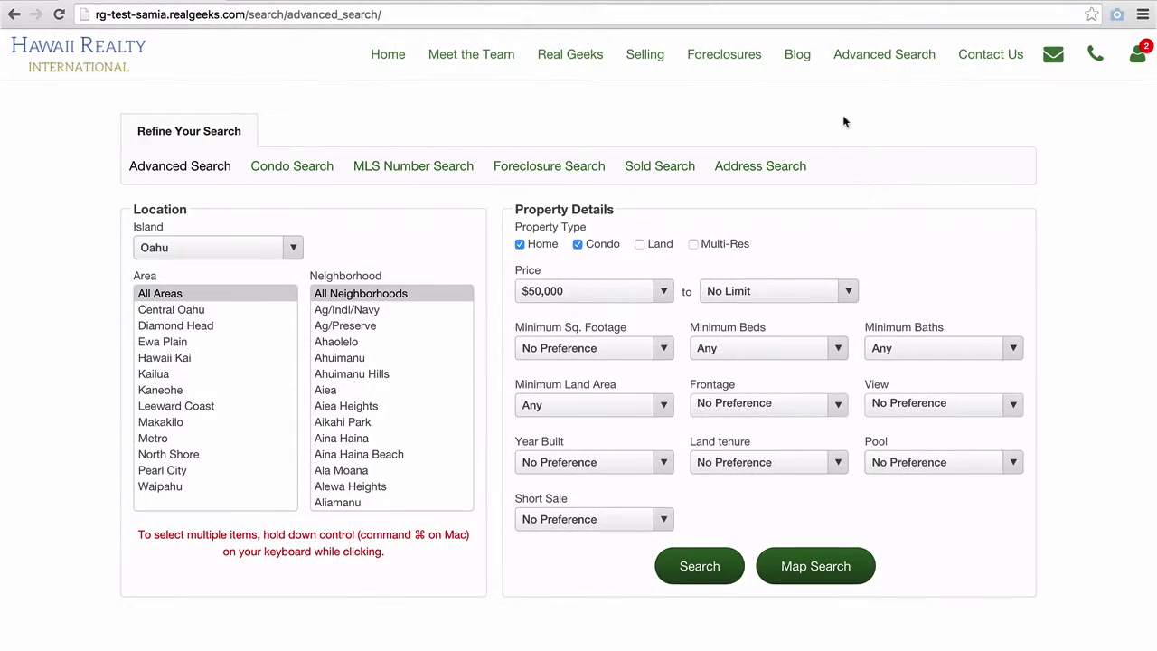
# Step: Review the MLS search tips below the Advanced Search form
pyautogui.scroll(-5, 843, 122)
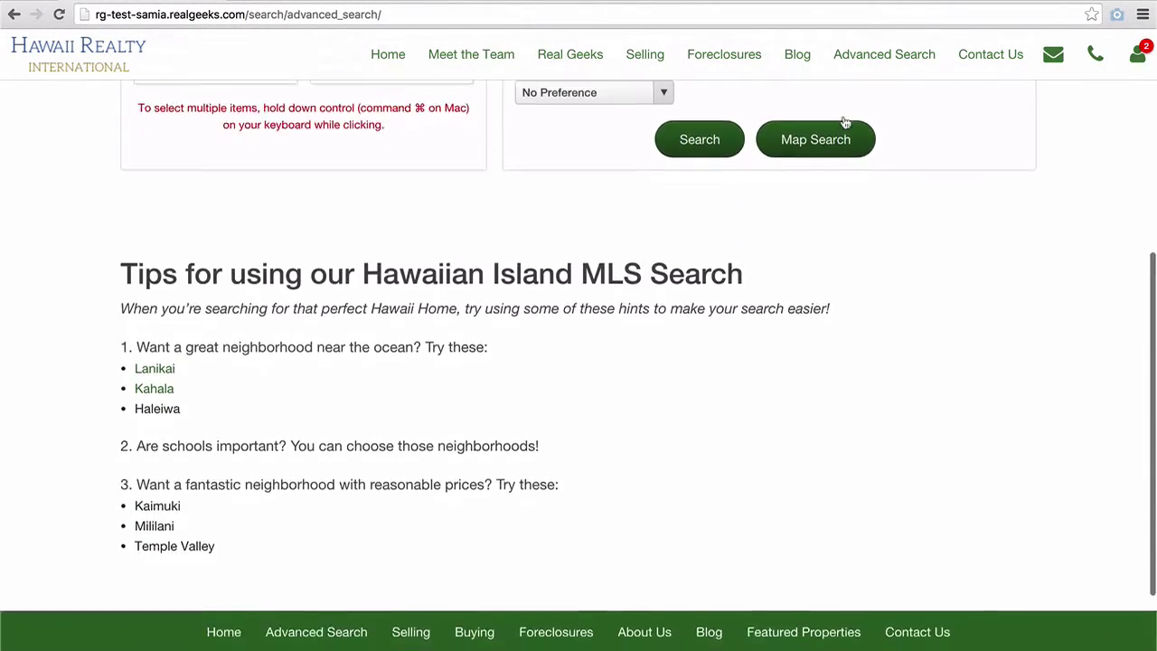
pyautogui.scroll(-3, 843, 122)
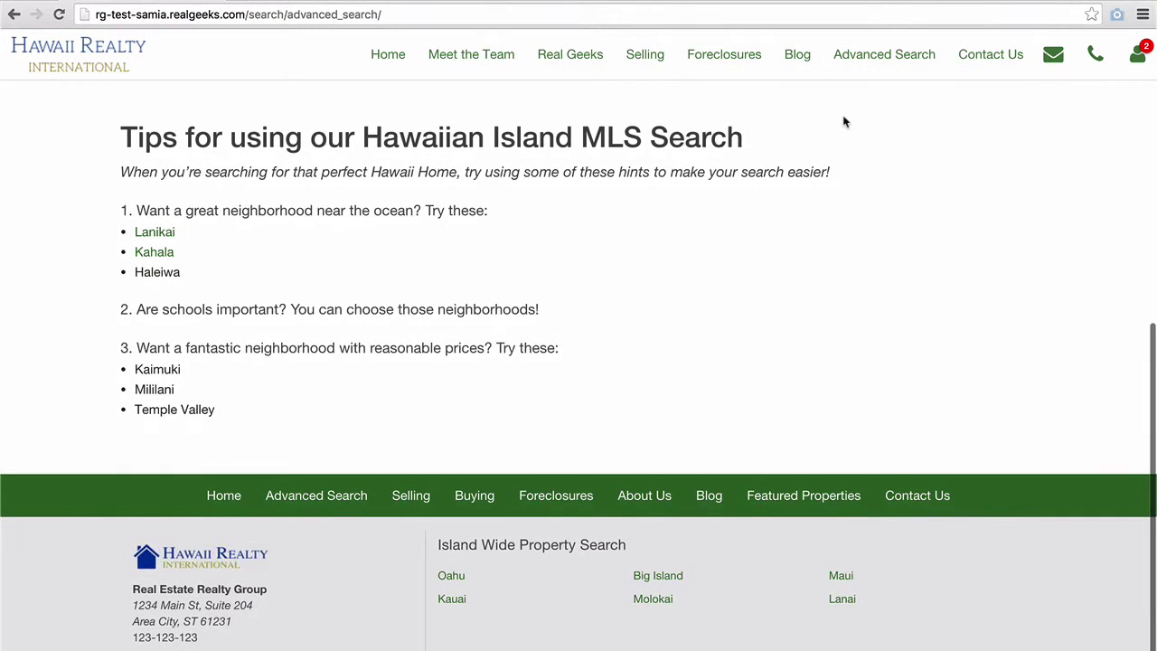